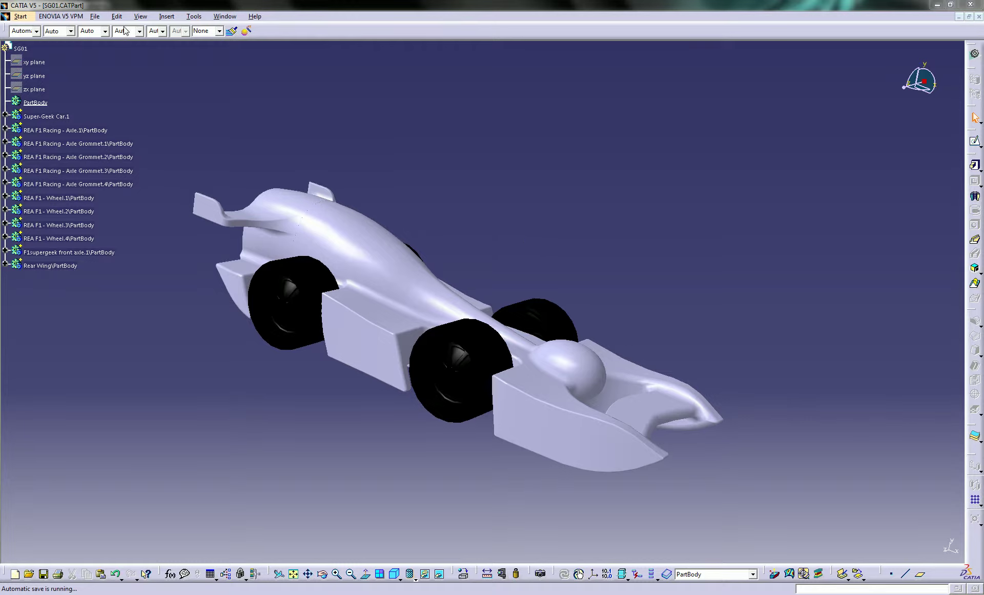
# Step: Open the general display options and review the navigation, visualization and performance settings
pyautogui.click(194, 16)
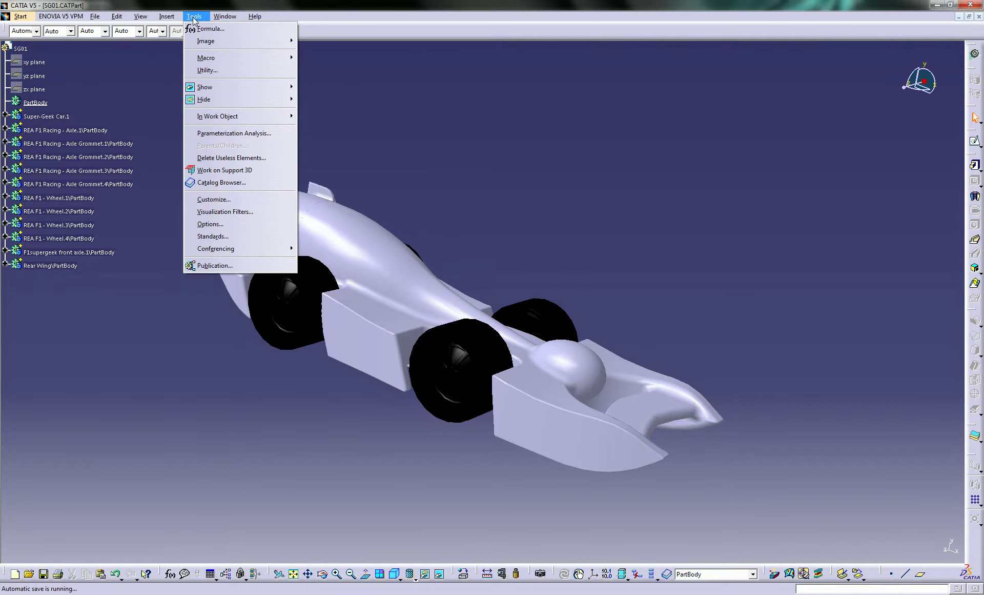
pyautogui.click(215, 224)
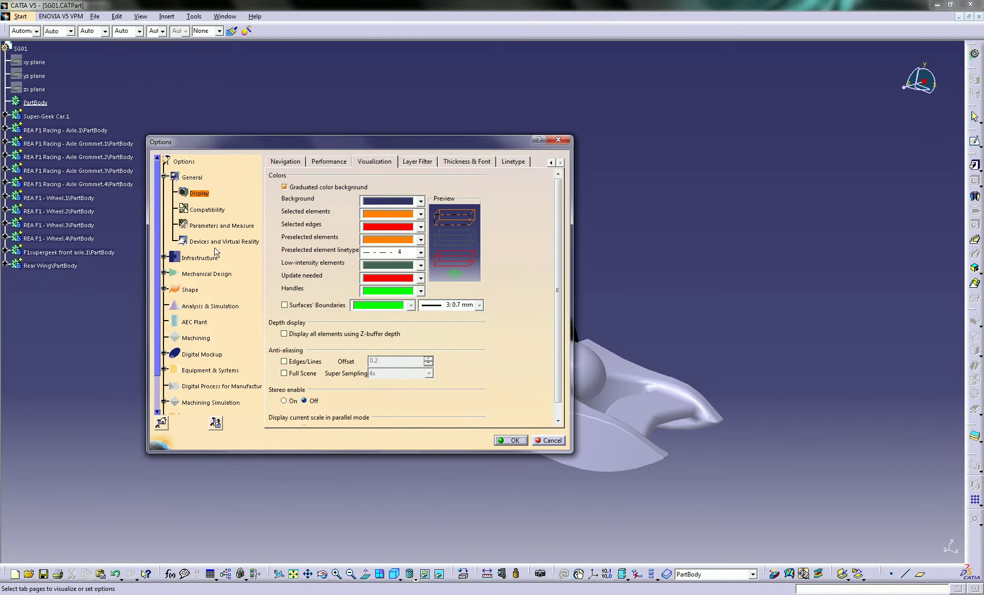
pyautogui.click(280, 162)
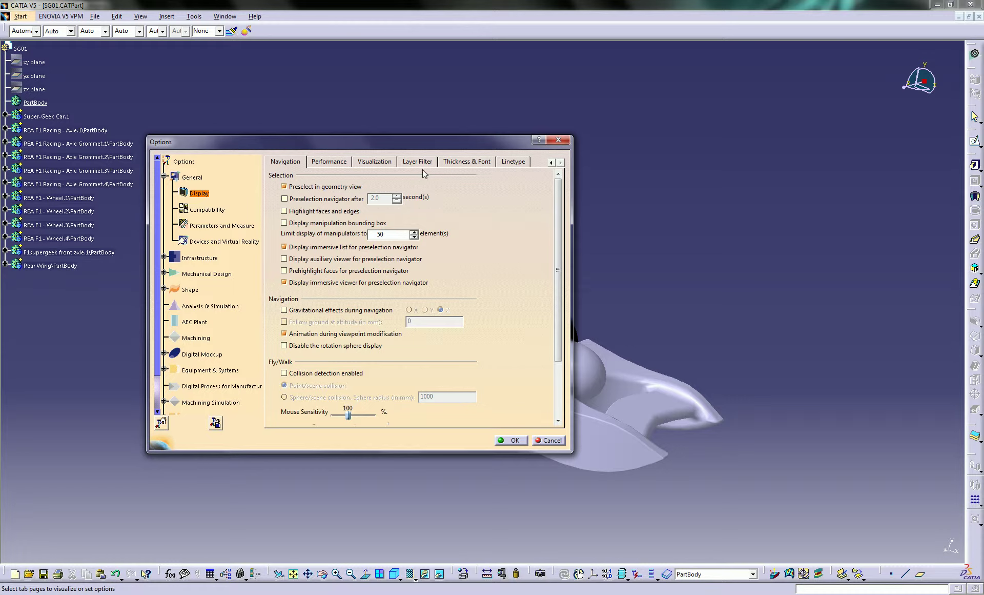
pyautogui.click(357, 160)
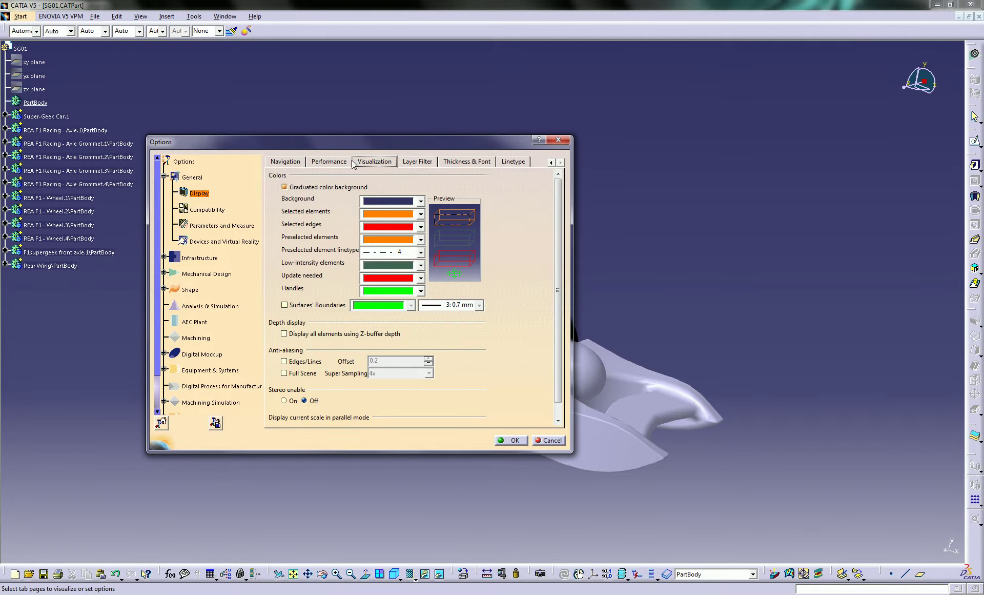
pyautogui.click(346, 161)
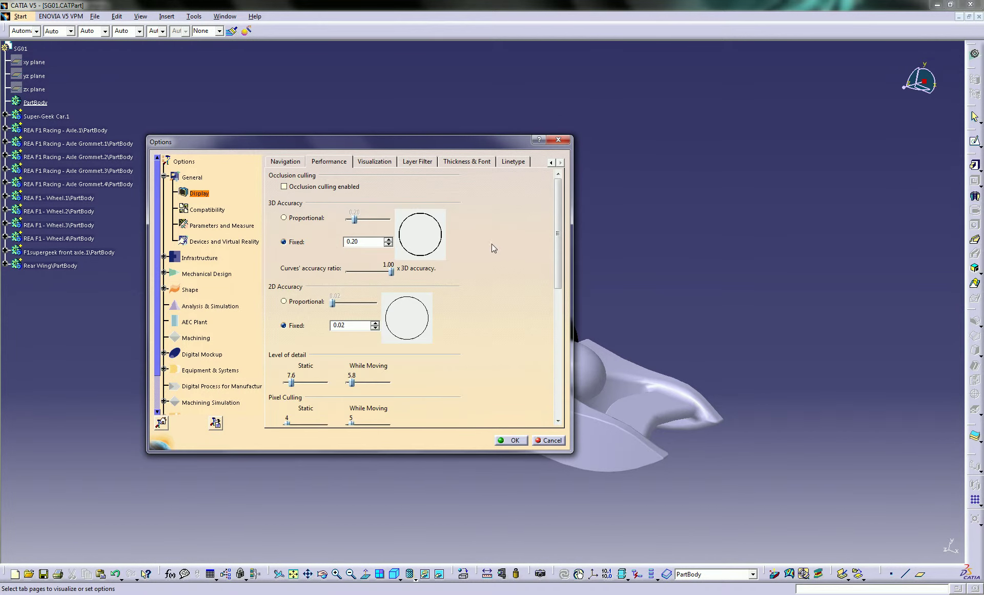
# Step: Coarsen the fixed 3D accuracy to about 1 and apply it to the car model
pyautogui.doubleClick(368, 241)
pyautogui.write('1')
pyautogui.click(441, 267)
pyautogui.click(345, 328)
pyautogui.click(425, 234)
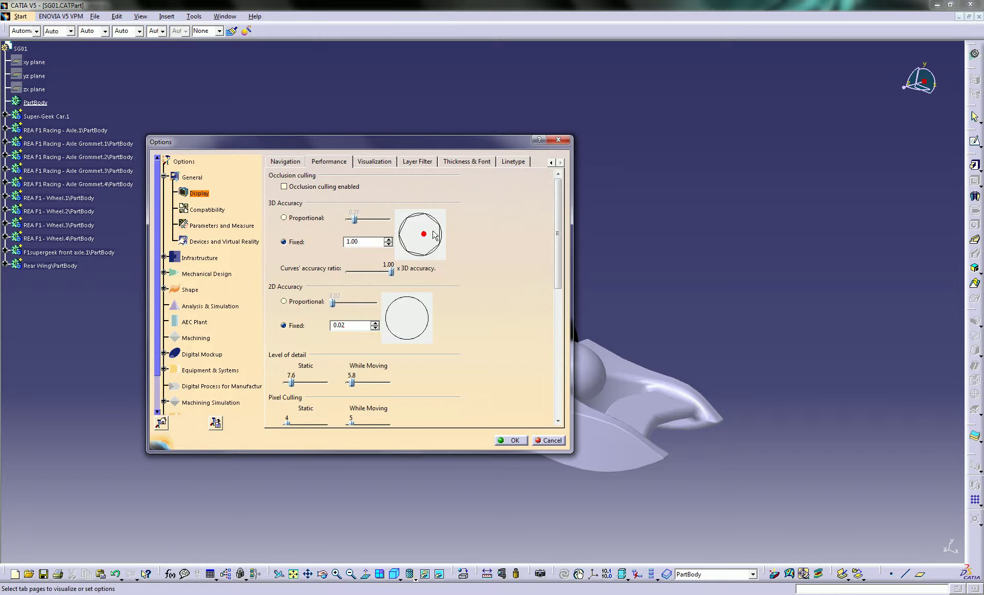
pyautogui.click(367, 244)
pyautogui.click(389, 245)
pyautogui.click(389, 245)
pyautogui.click(508, 440)
pyautogui.moveTo(401, 416); pyautogui.dragTo(394, 491, button='middle')
pyautogui.moveTo(484, 300); pyautogui.dragTo(432, 290, button='middle')
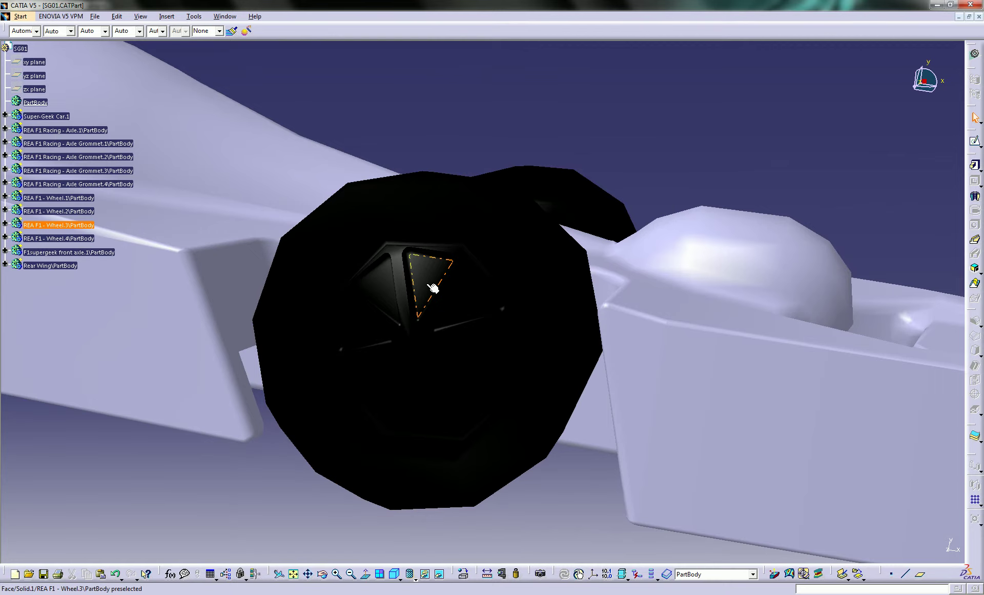
pyautogui.moveTo(654, 132); pyautogui.dragTo(497, 288, button='middle')
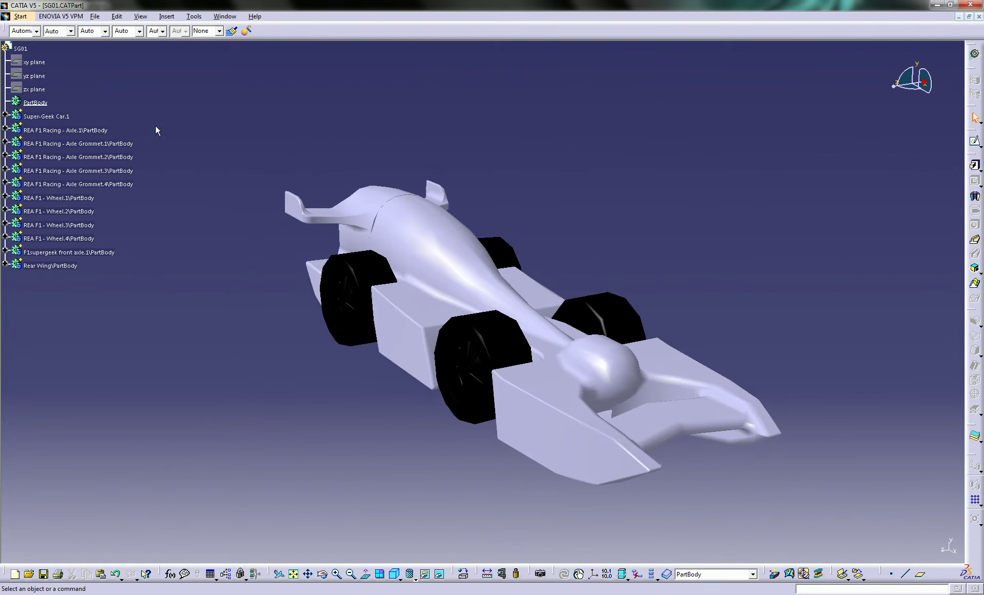
# Step: Set the fixed 3D accuracy and the fixed 2D accuracy to 0.01 in the display performance options
pyautogui.click(195, 17)
pyautogui.click(203, 220)
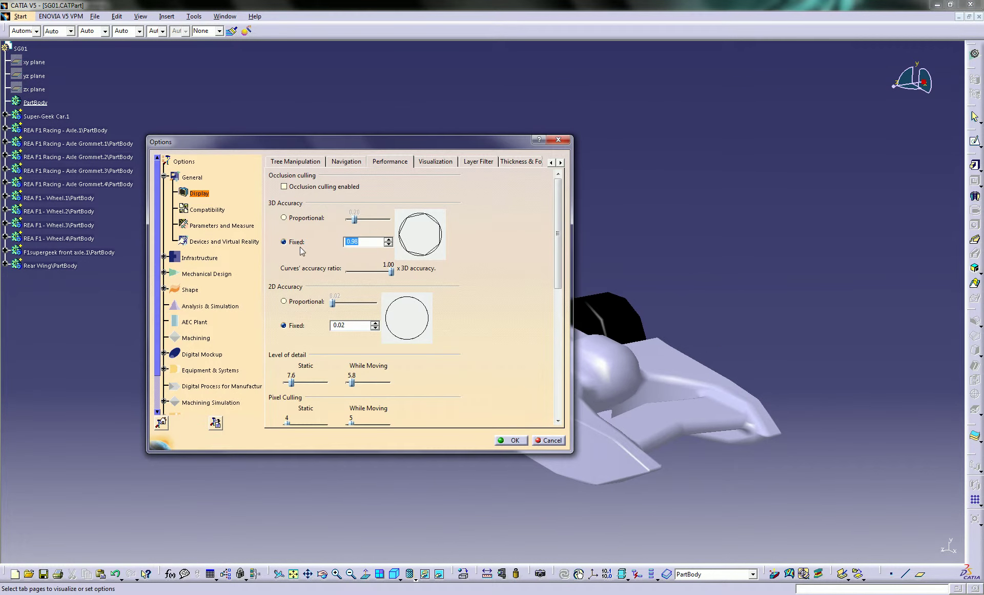
pyautogui.write('.01')
pyautogui.click(375, 327)
# Step: Set the level of detail and pixel culling to 0, both static and while moving
pyautogui.scroll(-5, 548, 279)
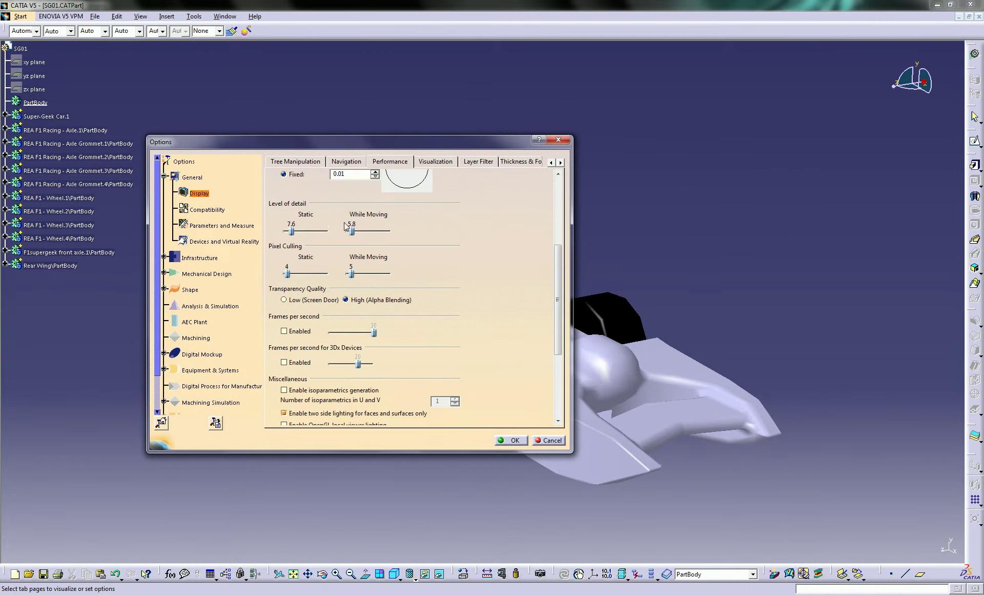
pyautogui.moveTo(353, 231); pyautogui.dragTo(283, 232)
pyautogui.moveTo(287, 274); pyautogui.dragTo(283, 273)
pyautogui.moveTo(351, 274); pyautogui.dragTo(346, 274)
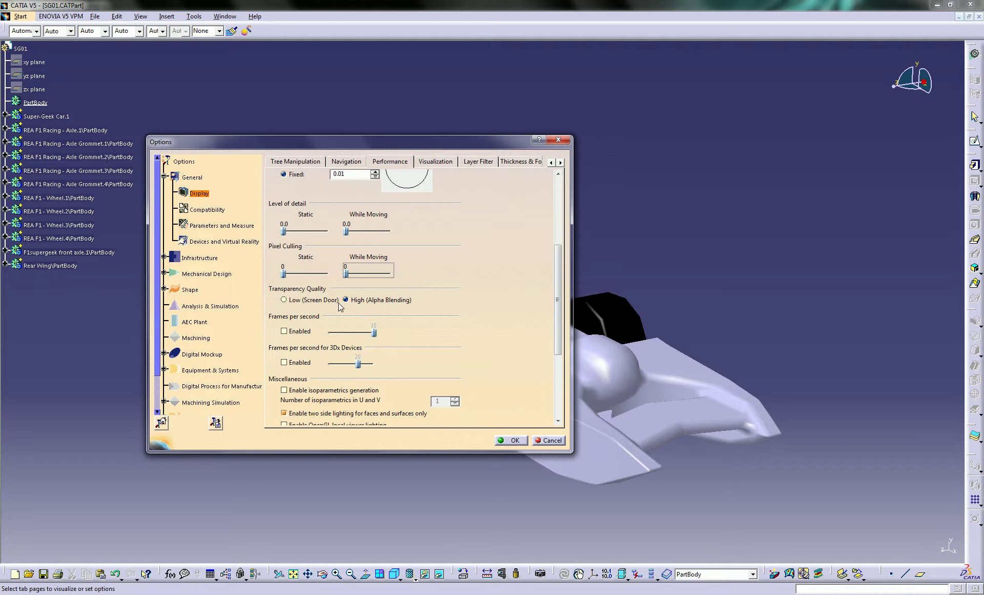
# Step: Enable OpenGL local viewer lighting, the OpenGL shader, and back face culling for stand-alone faces and faces belonging to solids
pyautogui.moveTo(557, 315); pyautogui.dragTo(554, 354)
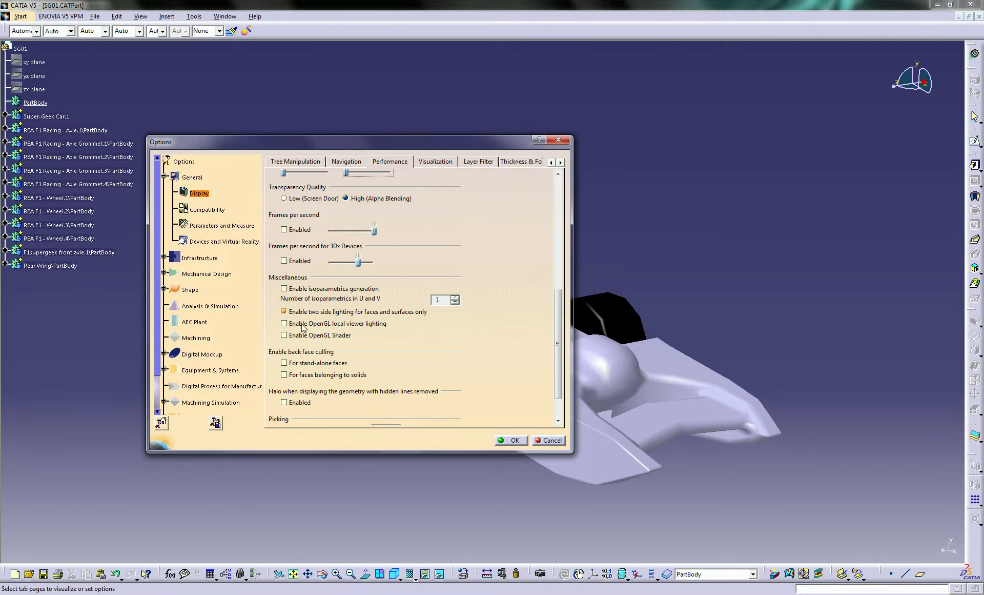
pyautogui.moveTo(559, 339); pyautogui.dragTo(560, 359)
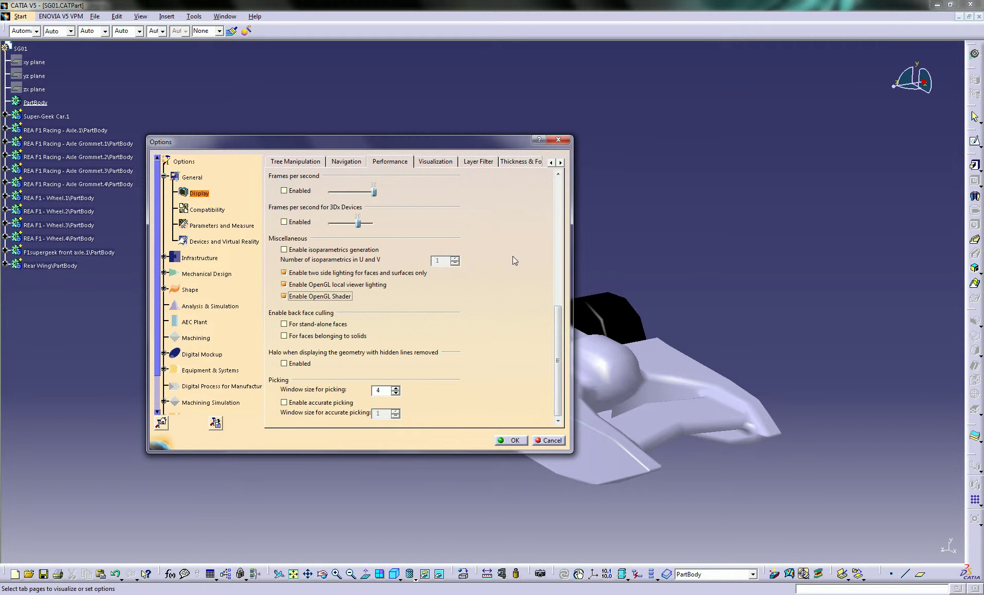
pyautogui.click(284, 323)
pyautogui.click(284, 336)
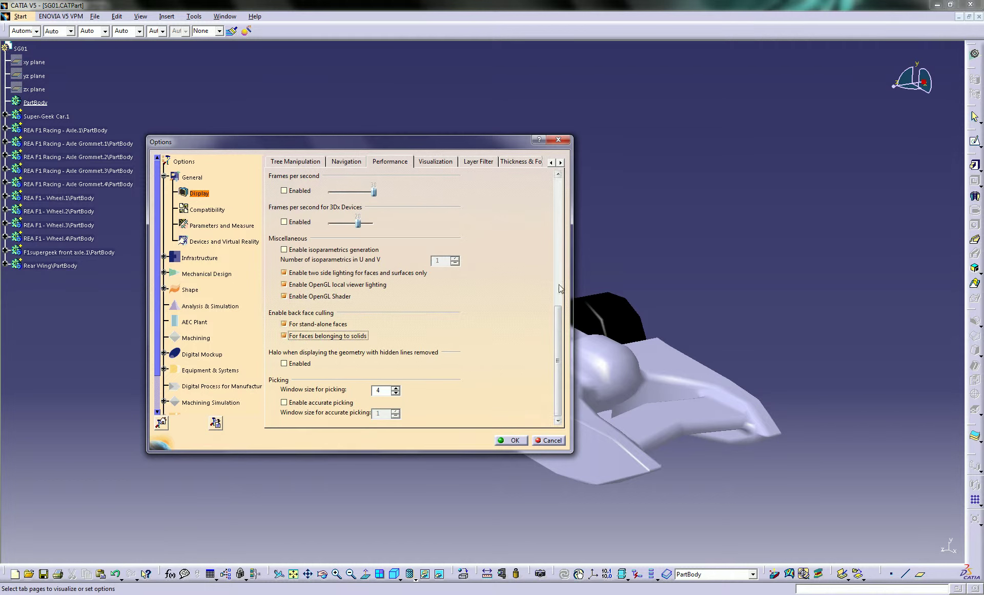
pyautogui.moveTo(558, 324); pyautogui.dragTo(547, 169)
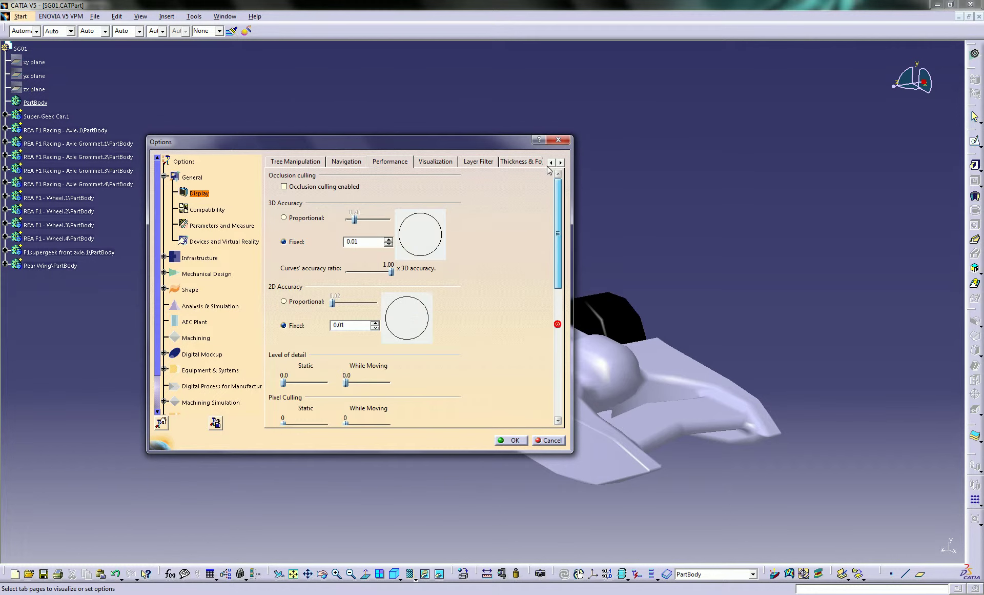
# Step: Change the graduated viewer background to black and apply the display options
pyautogui.click(443, 162)
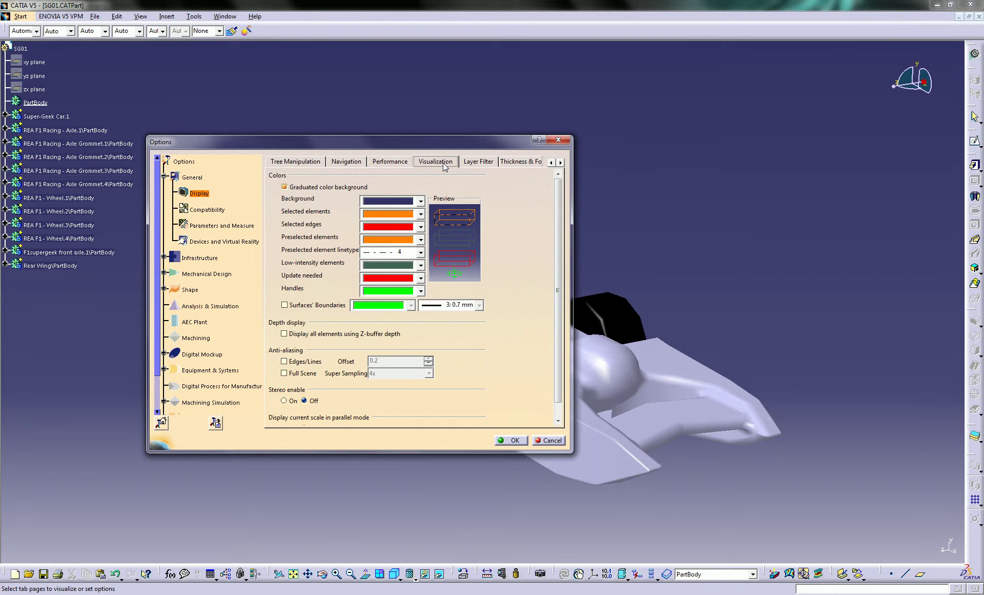
pyautogui.click(420, 201)
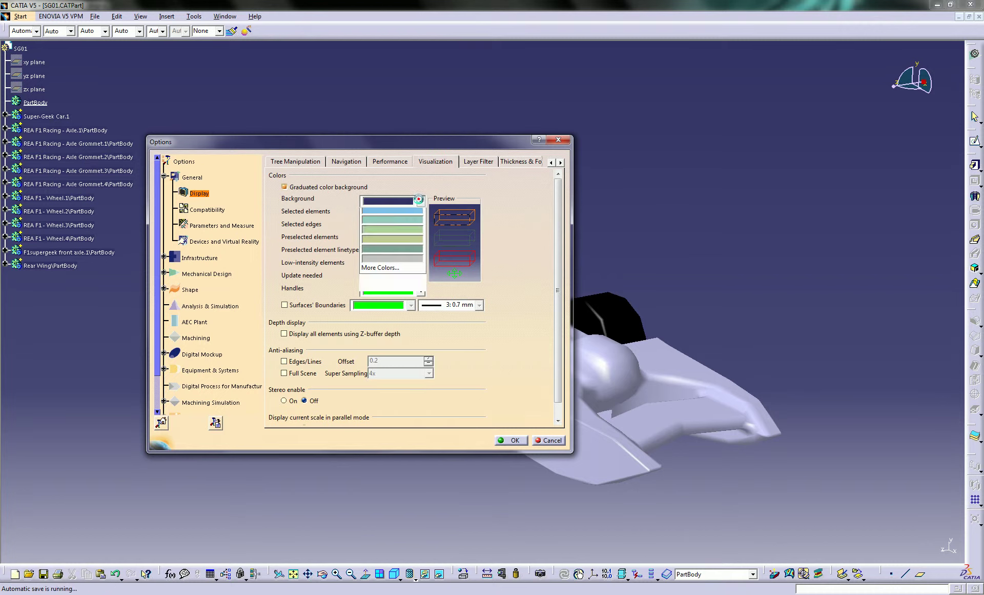
pyautogui.click(409, 233)
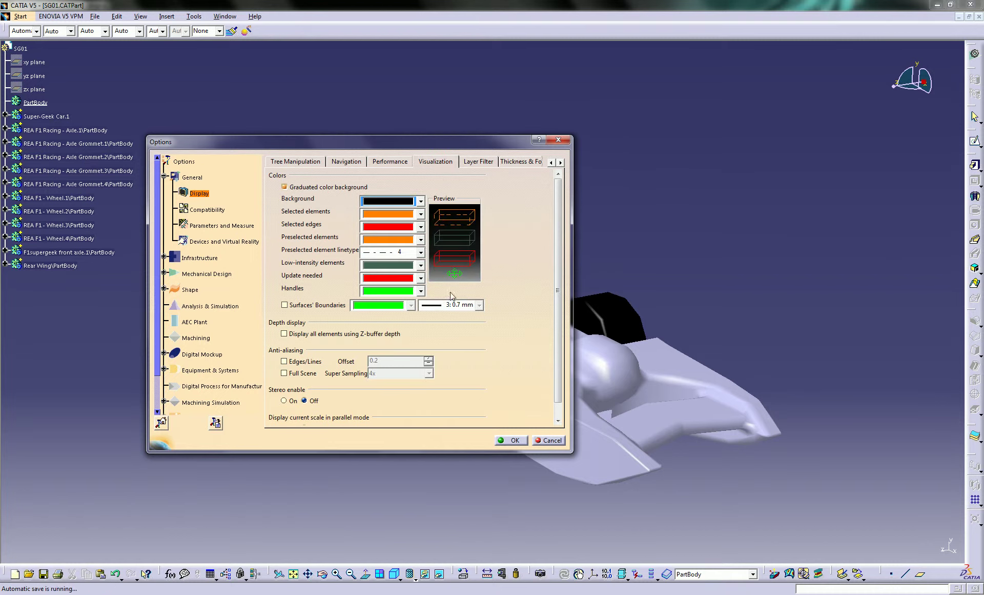
pyautogui.click(508, 440)
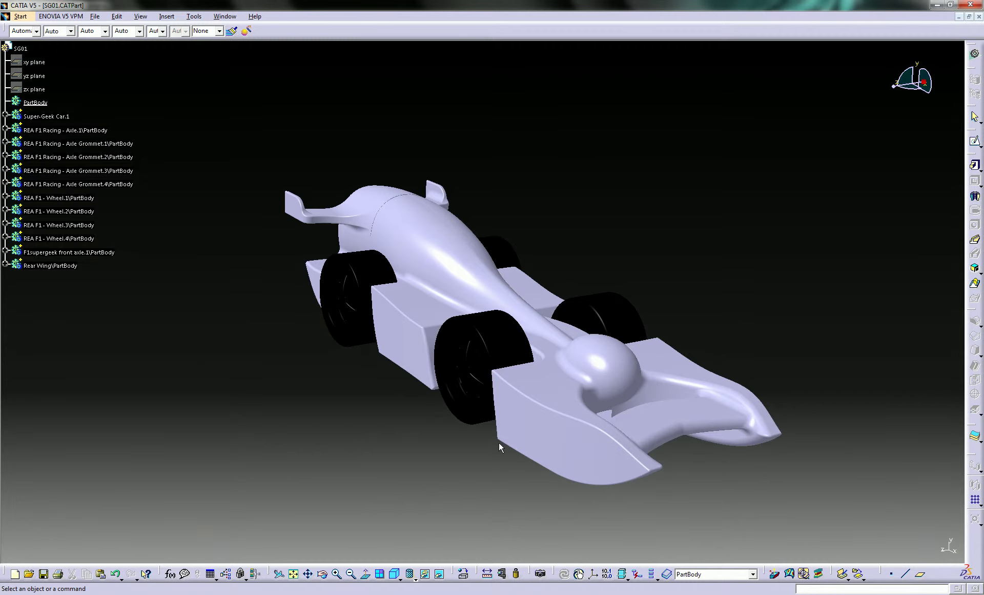
pyautogui.moveTo(385, 426); pyautogui.dragTo(405, 398, button='middle')
# Step: Set the viewer background back to dark blue, enable edges/lines anti-aliasing, and apply the display options
pyautogui.click(203, 16)
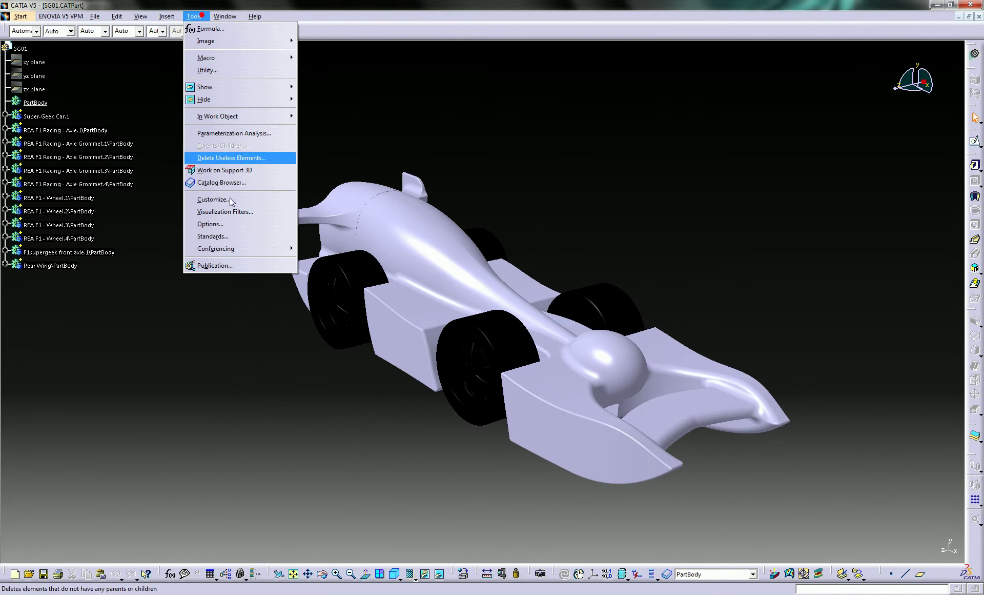
pyautogui.click(235, 223)
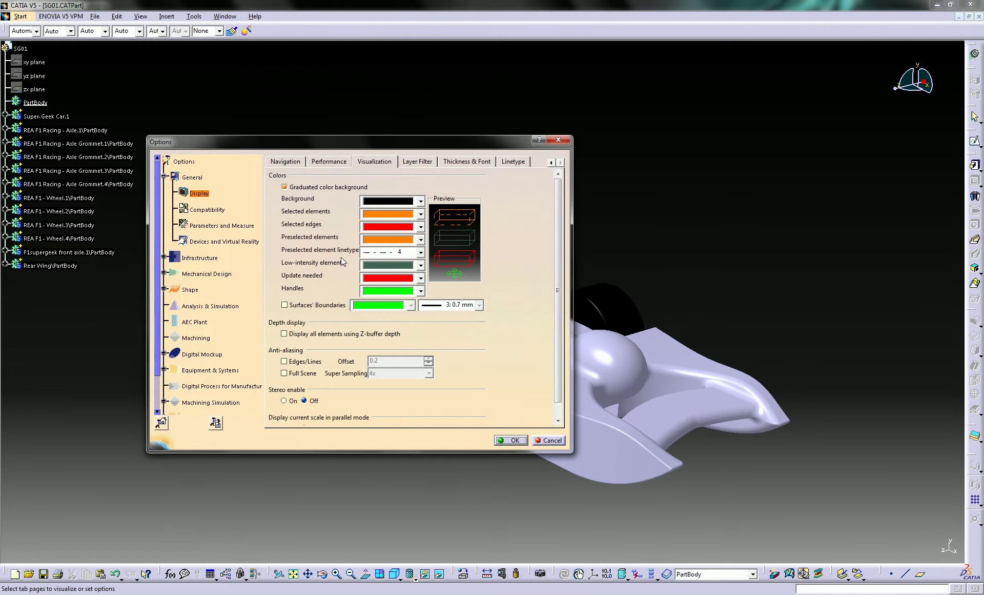
pyautogui.click(420, 201)
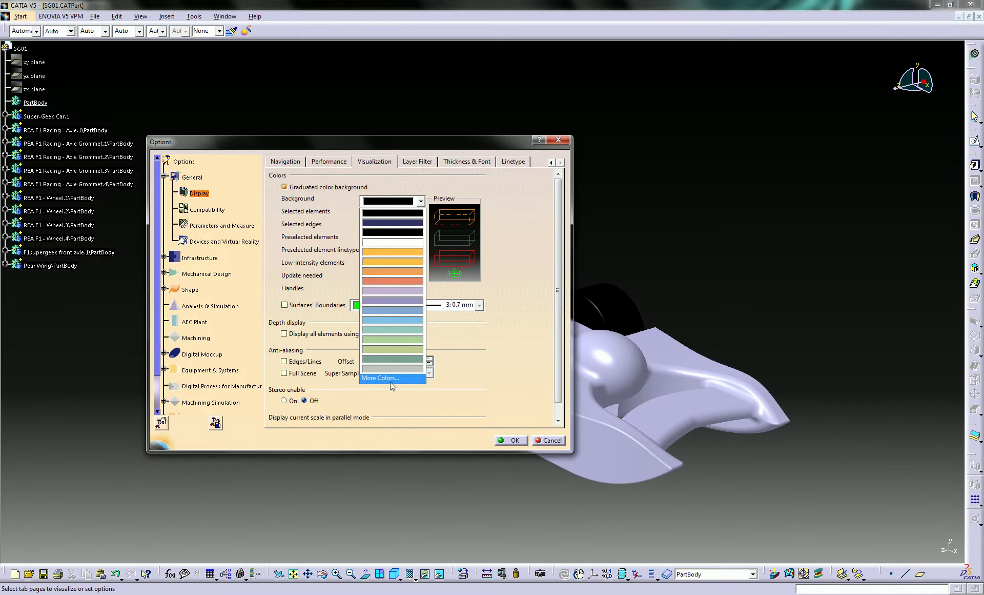
pyautogui.click(393, 223)
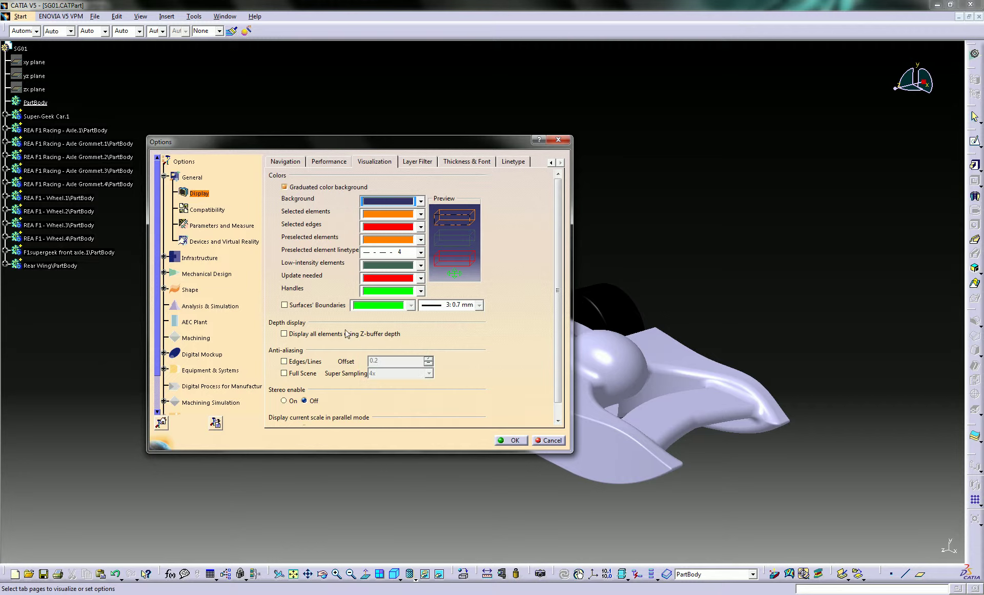
pyautogui.click(309, 362)
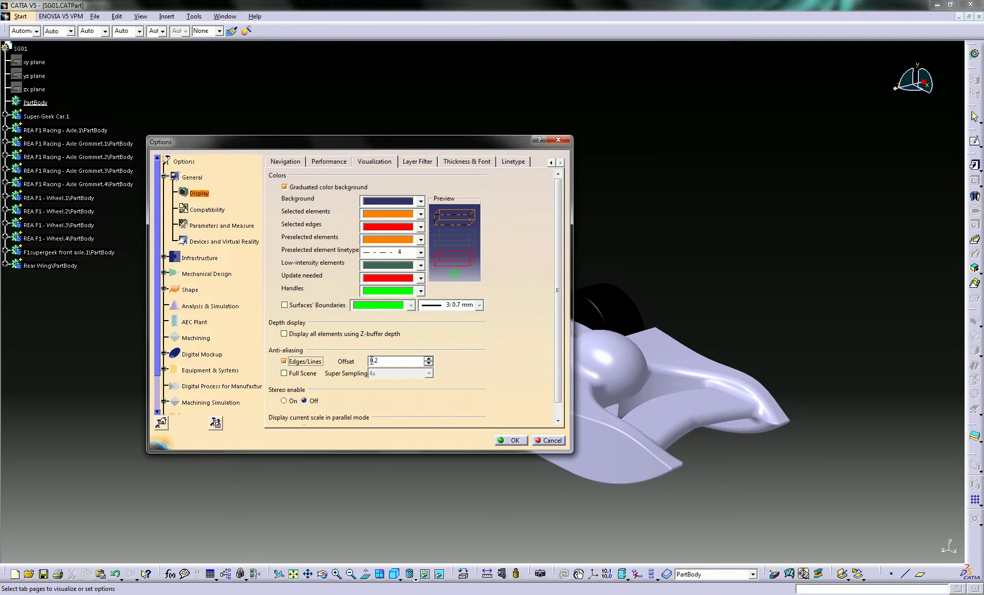
pyautogui.click(510, 441)
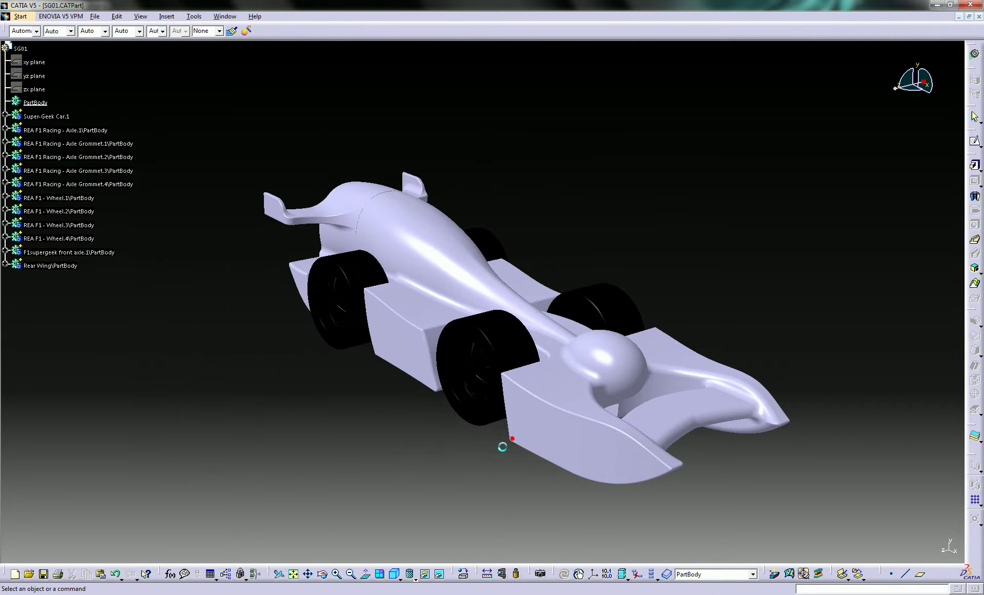
pyautogui.moveTo(582, 265); pyautogui.dragTo(958, 83, button='middle')
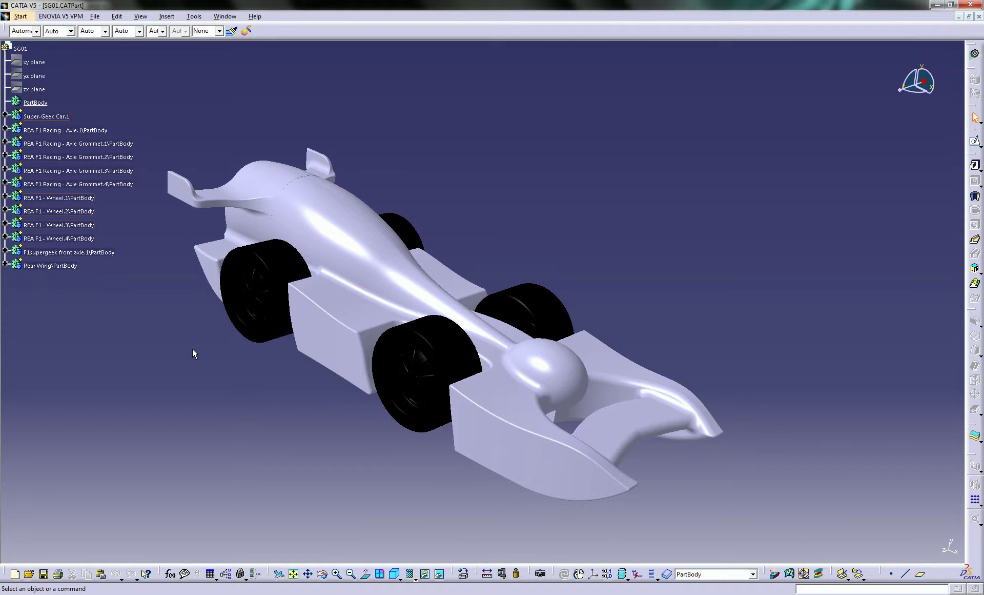
# Step: Activate the transformation pad and the gesture pad in the tablet support options for devices and virtual reality
pyautogui.click(195, 16)
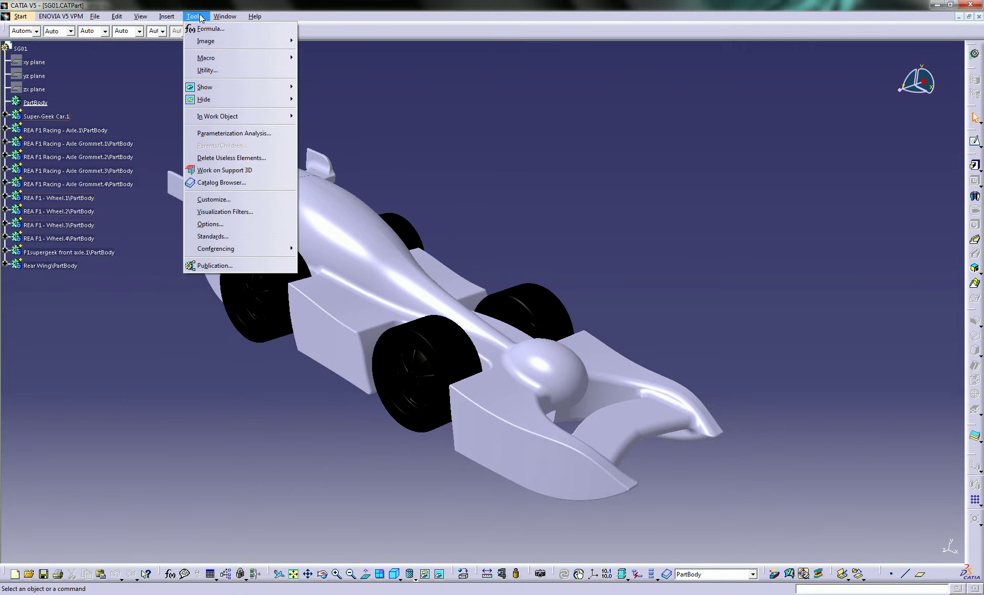
pyautogui.click(219, 224)
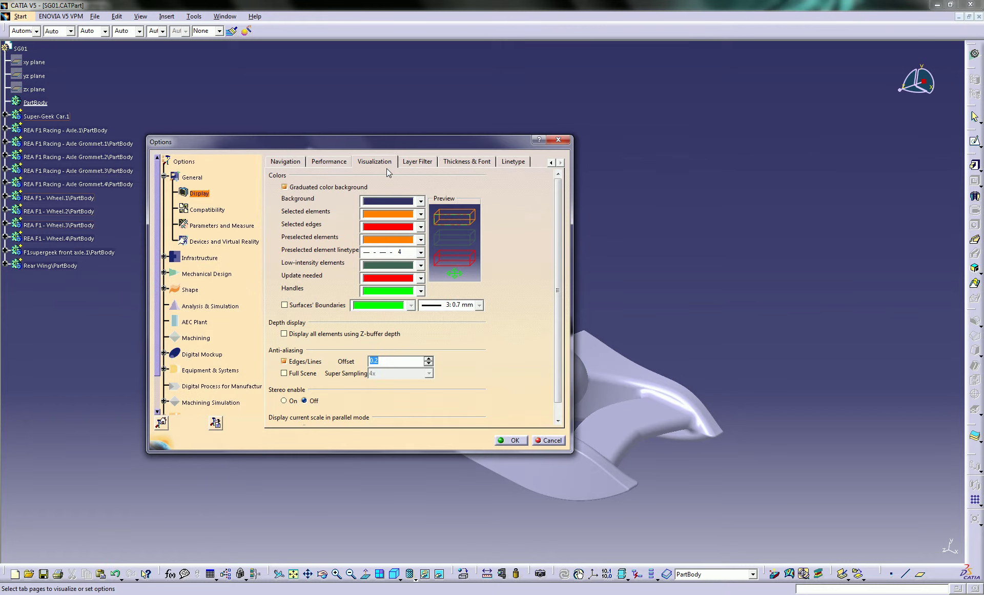
pyautogui.click(192, 239)
pyautogui.click(322, 161)
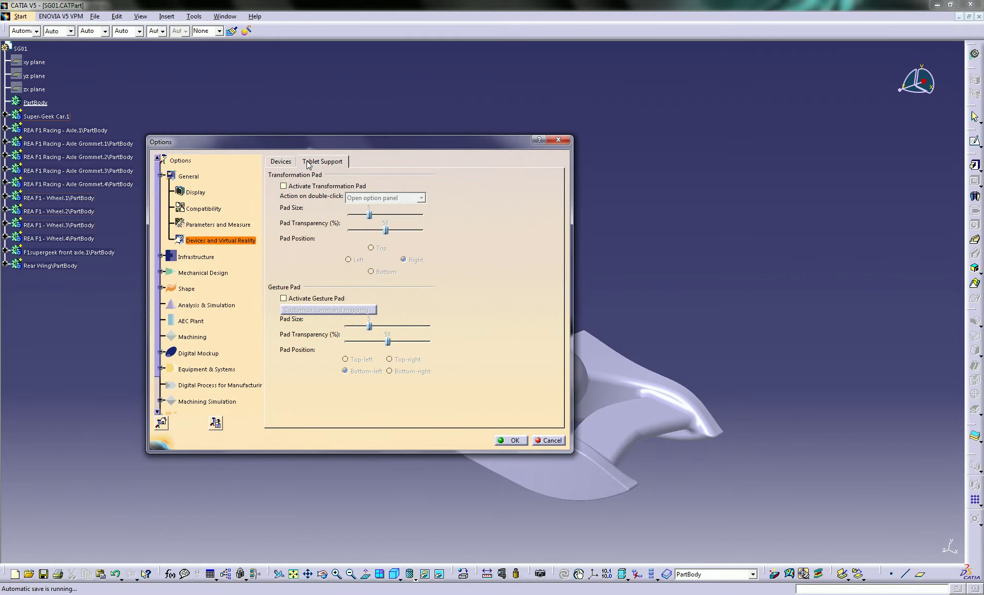
pyautogui.click(312, 185)
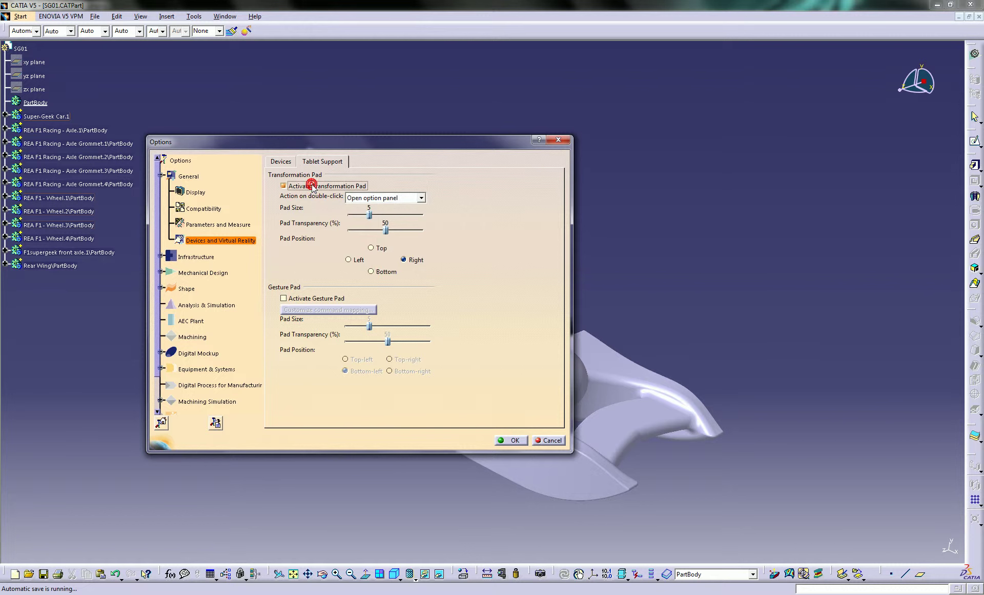
pyautogui.click(310, 298)
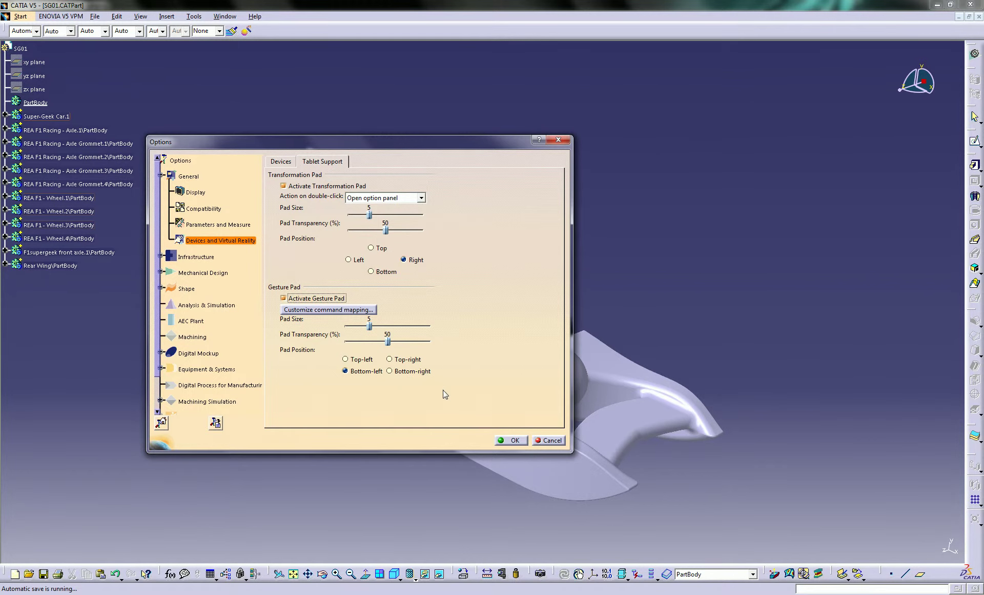
pyautogui.click(510, 440)
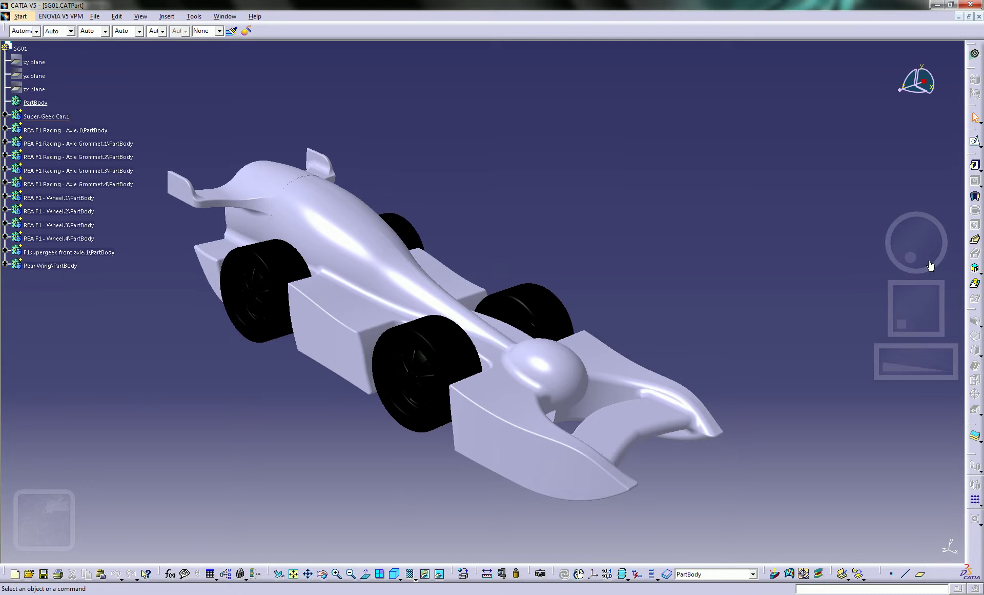
# Step: Try rotating and zooming the car with the on-screen transformation pads, and switch to the isometric view
pyautogui.moveTo(925, 261)
pyautogui.mouseDown()
pyautogui.moveTo(894, 239)
pyautogui.moveTo(929, 235)
pyautogui.moveTo(901, 251)
pyautogui.moveTo(910, 257)
pyautogui.mouseUp()
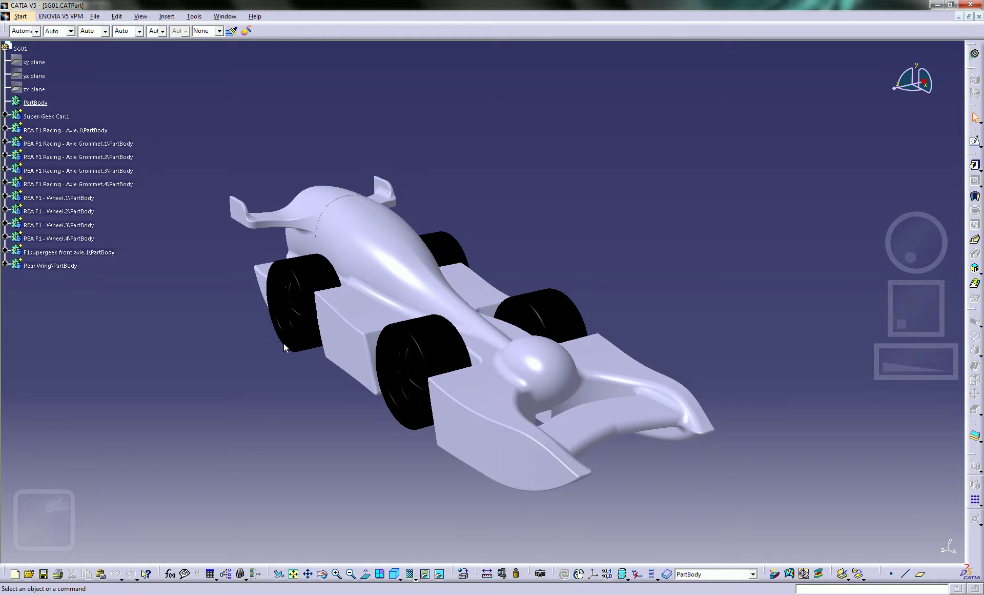
pyautogui.moveTo(900, 365)
pyautogui.mouseDown()
pyautogui.moveTo(878, 365)
pyautogui.moveTo(917, 367)
pyautogui.mouseUp()
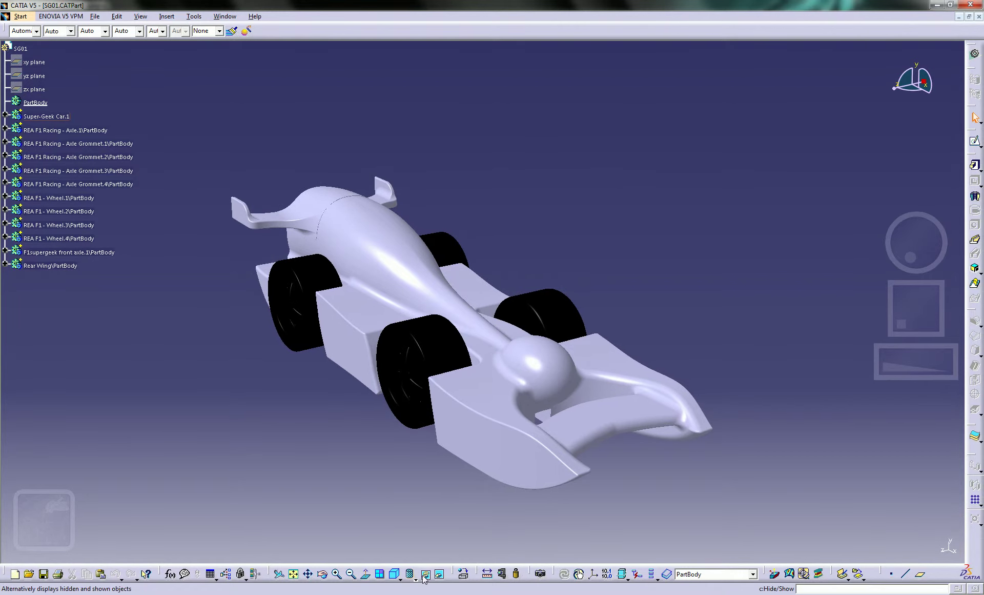
pyautogui.click(395, 574)
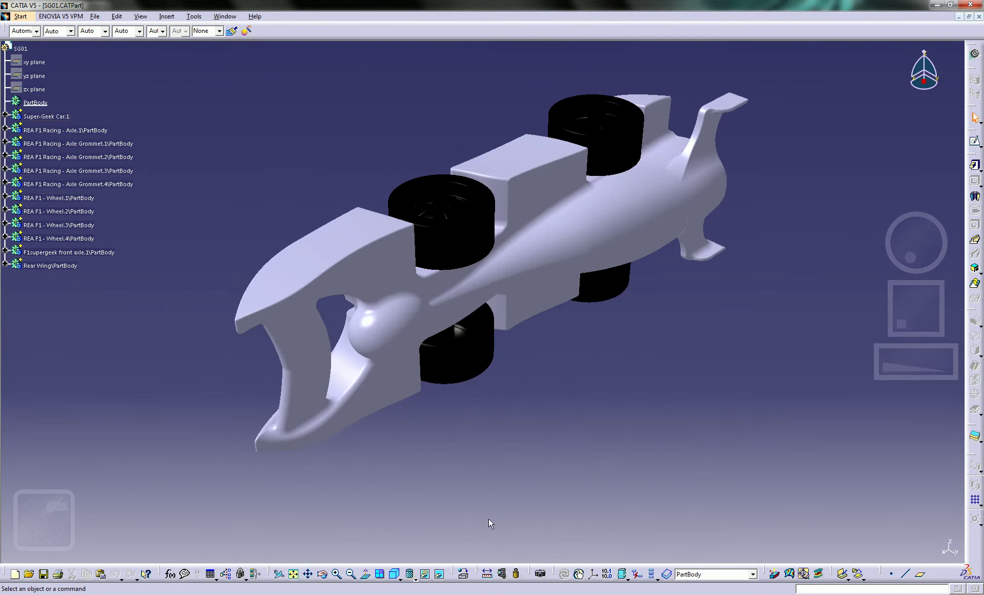
# Step: Practise navigating the car with free rotation, the Rotate command and Fit All In
pyautogui.moveTo(599, 389); pyautogui.dragTo(426, 159, button='middle')
pyautogui.moveTo(566, 463); pyautogui.dragTo(555, 394, button='middle')
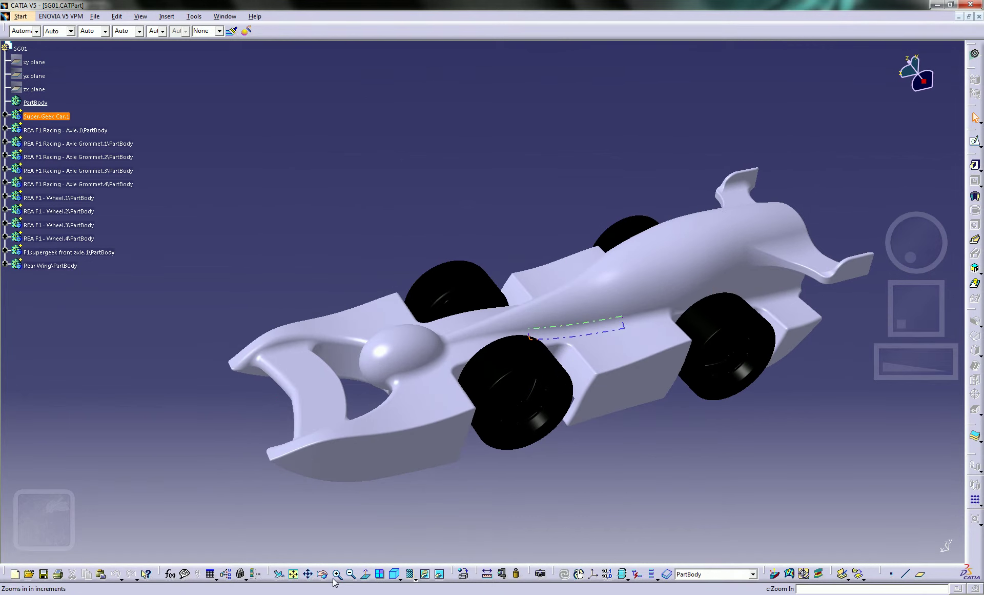
pyautogui.click(323, 574)
pyautogui.moveTo(541, 336); pyautogui.dragTo(562, 323)
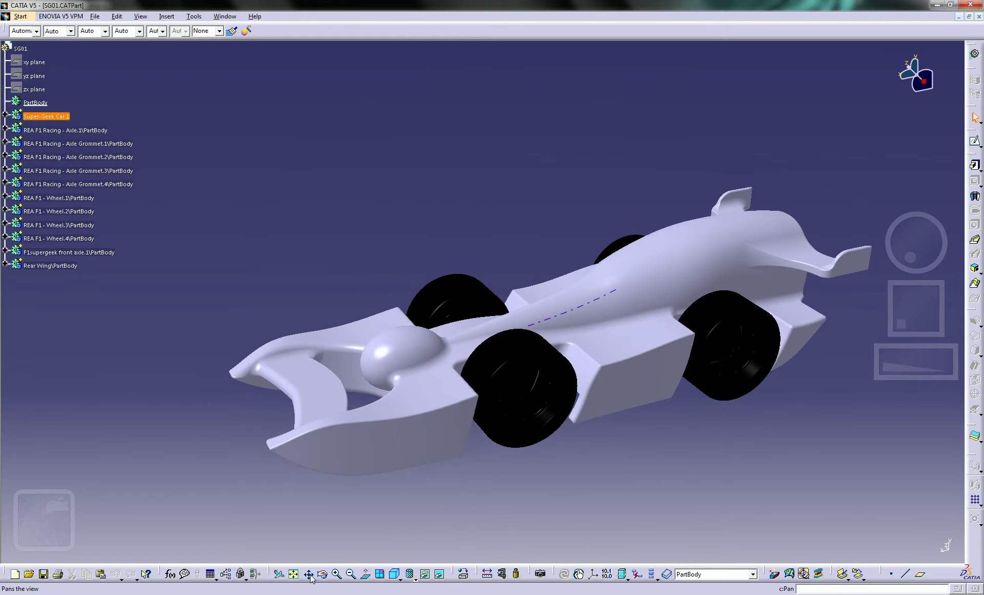
pyautogui.click(292, 575)
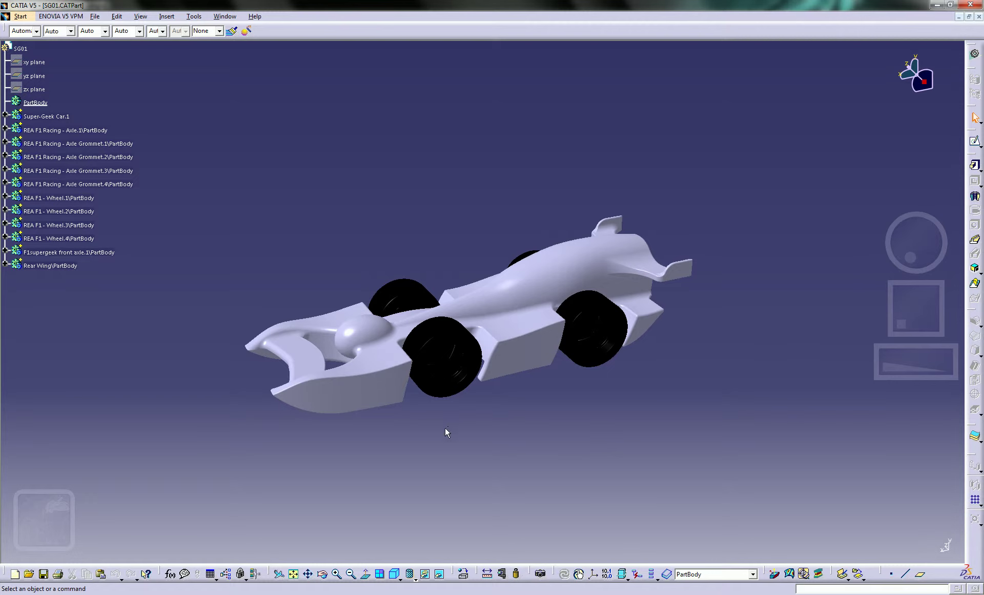
pyautogui.moveTo(315, 415); pyautogui.dragTo(346, 369, button='middle')
pyautogui.moveTo(388, 402); pyautogui.dragTo(627, 348, button='middle')
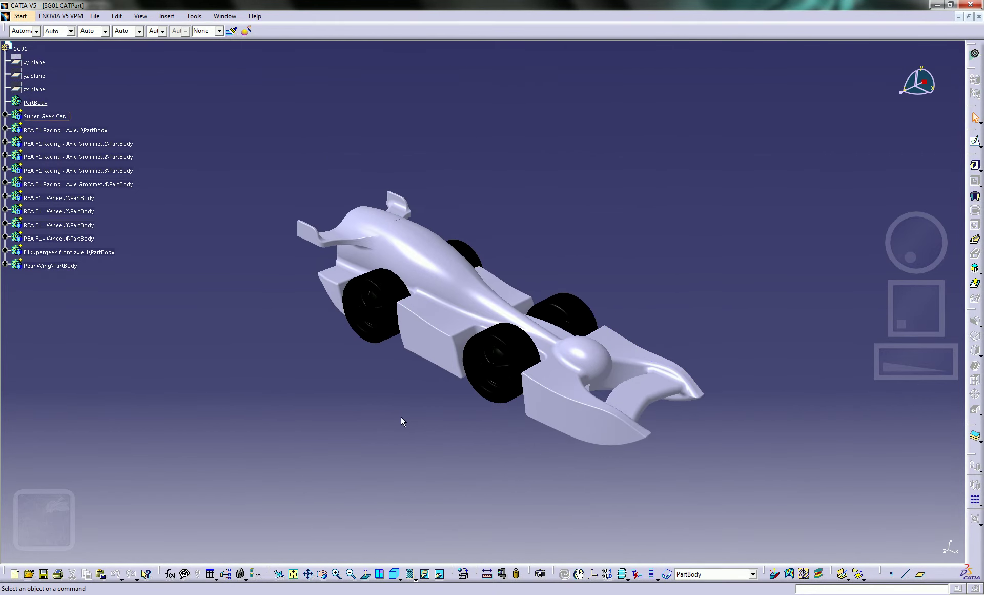
pyautogui.moveTo(362, 385); pyautogui.dragTo(362, 377, button='middle')
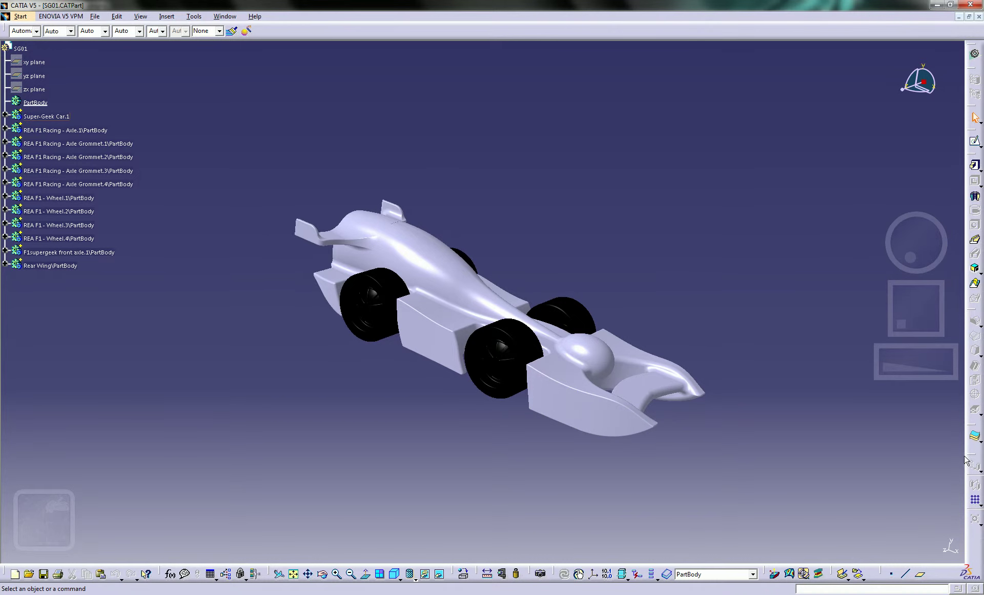
# Step: Try moving the lower group of docked tools down along the window edge, and shift it back up
pyautogui.moveTo(967, 454); pyautogui.dragTo(961, 545)
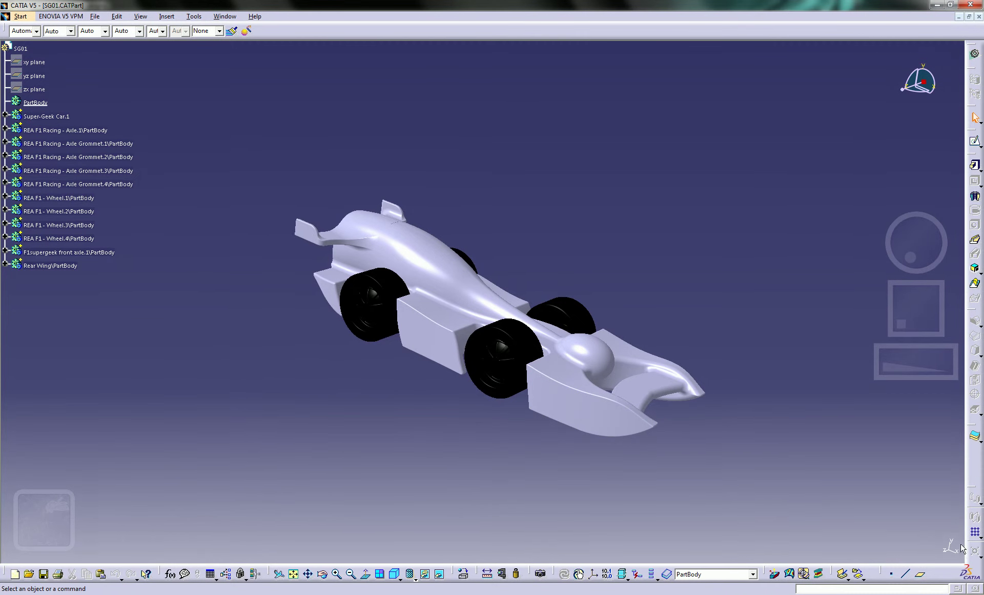
pyautogui.moveTo(972, 487); pyautogui.dragTo(974, 529)
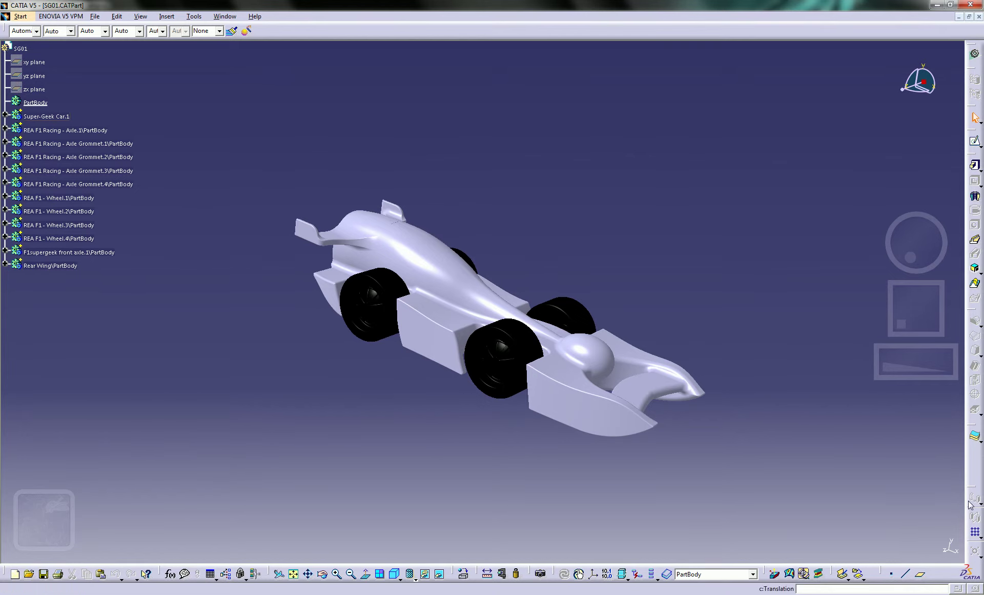
pyautogui.moveTo(972, 484); pyautogui.dragTo(973, 456)
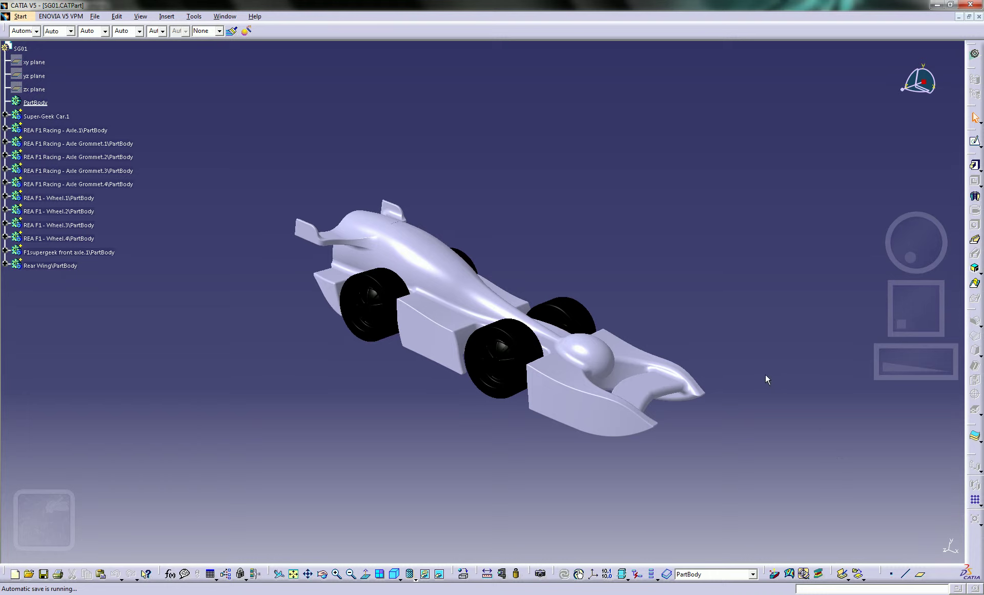
pyautogui.moveTo(1, 33); pyautogui.dragTo(56, 17)
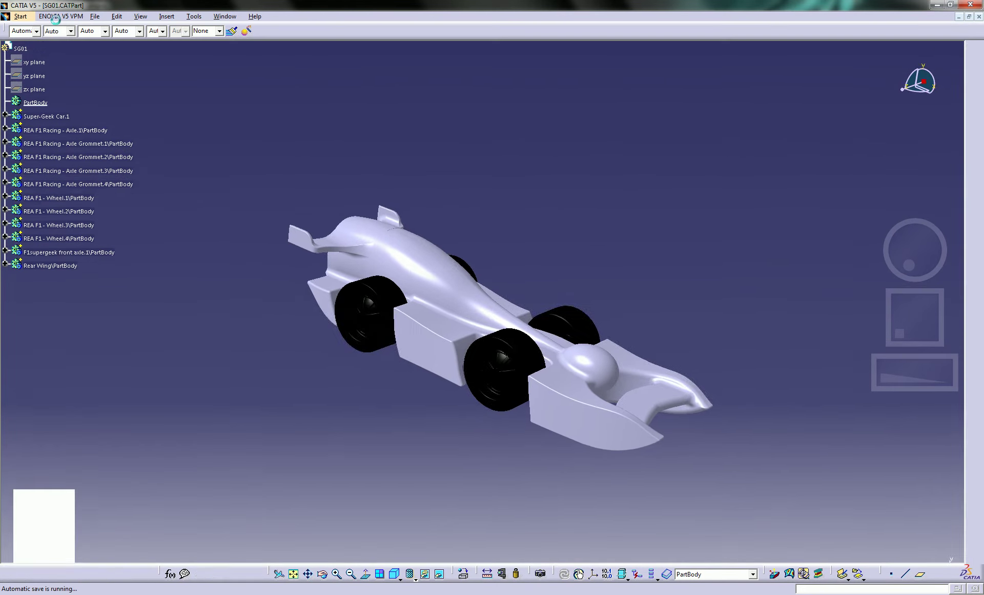
# Step: Colour the flat outer side face of the car's front wing magenta
pyautogui.click(596, 401)
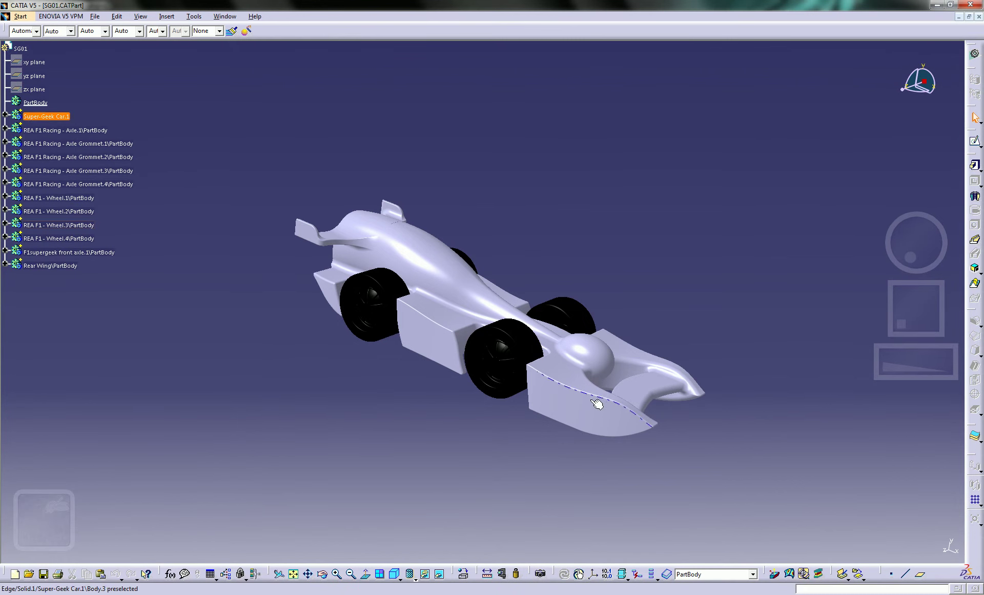
pyautogui.click(37, 32)
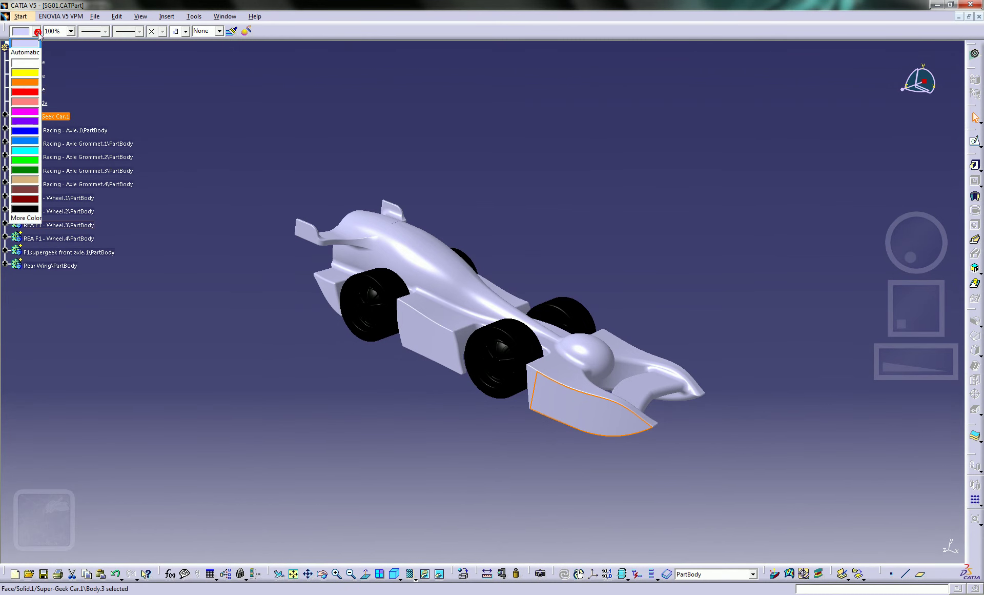
pyautogui.click(29, 110)
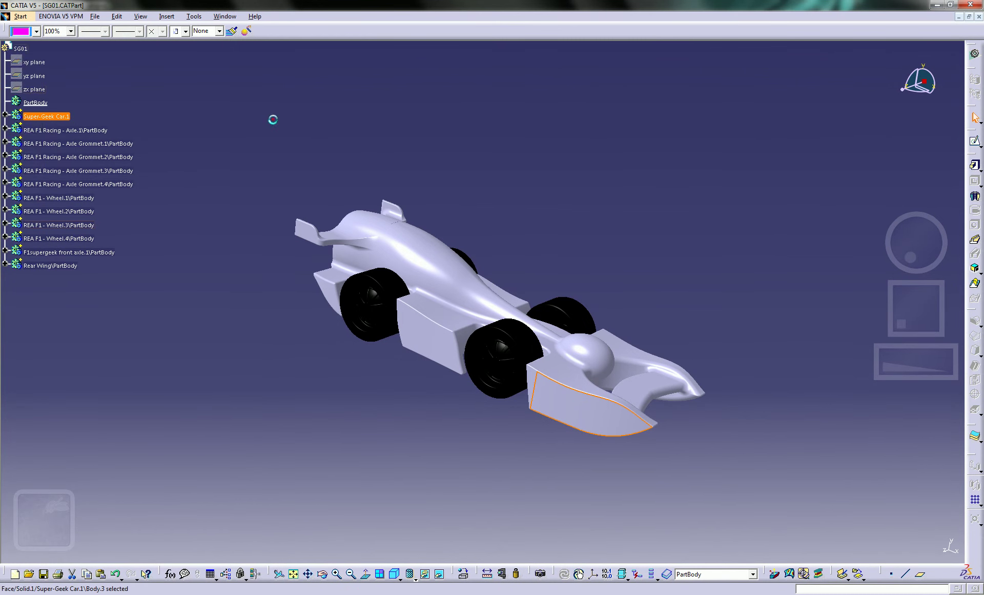
pyautogui.click(677, 327)
# Step: Colour the whole Super-Geek Car.1 body magenta
pyautogui.moveTo(594, 314)
pyautogui.mouseDown(button='middle')
pyautogui.moveTo(571, 319)
pyautogui.moveTo(578, 323)
pyautogui.mouseUp(button='middle')
pyautogui.click(46, 116)
pyautogui.click(38, 32)
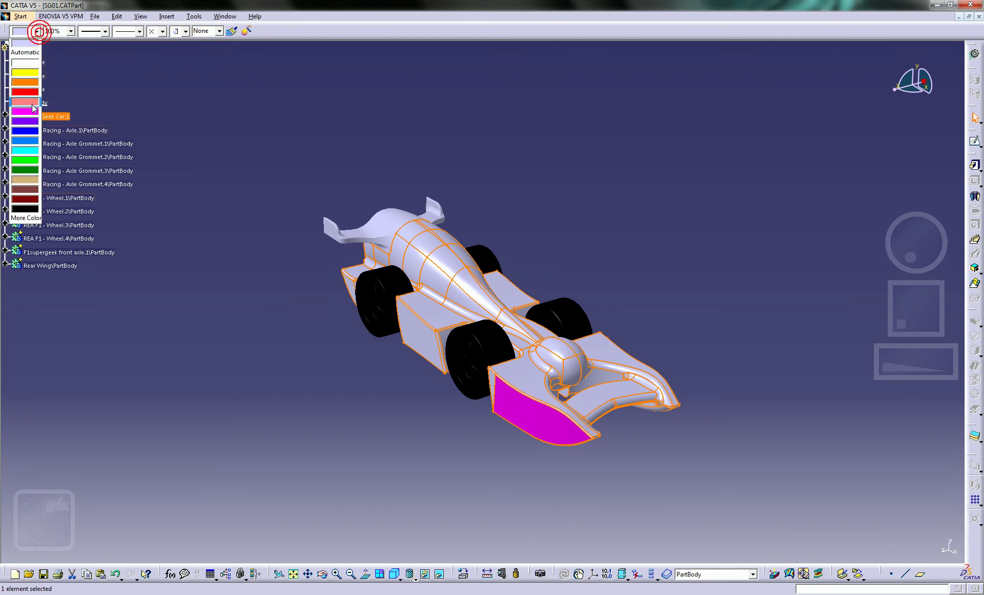
pyautogui.click(33, 117)
pyautogui.click(333, 103)
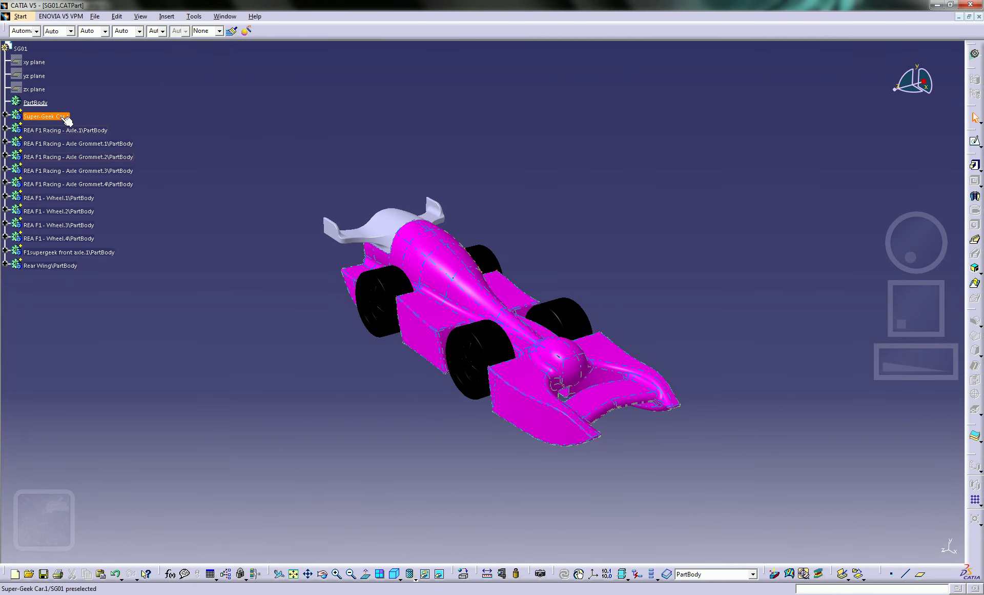
# Step: Reset the colour of the Super-Geek Car.1 body and of the front wing's outer side face to Automatic
pyautogui.click(40, 117)
pyautogui.click(37, 31)
pyautogui.click(25, 52)
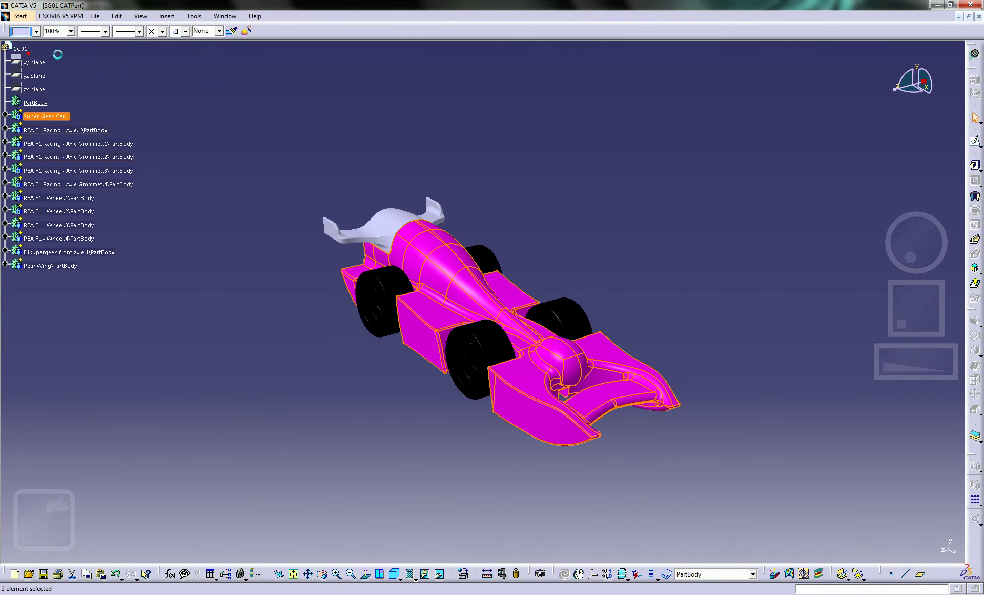
pyautogui.click(331, 123)
pyautogui.click(539, 413)
pyautogui.click(36, 31)
pyautogui.click(31, 53)
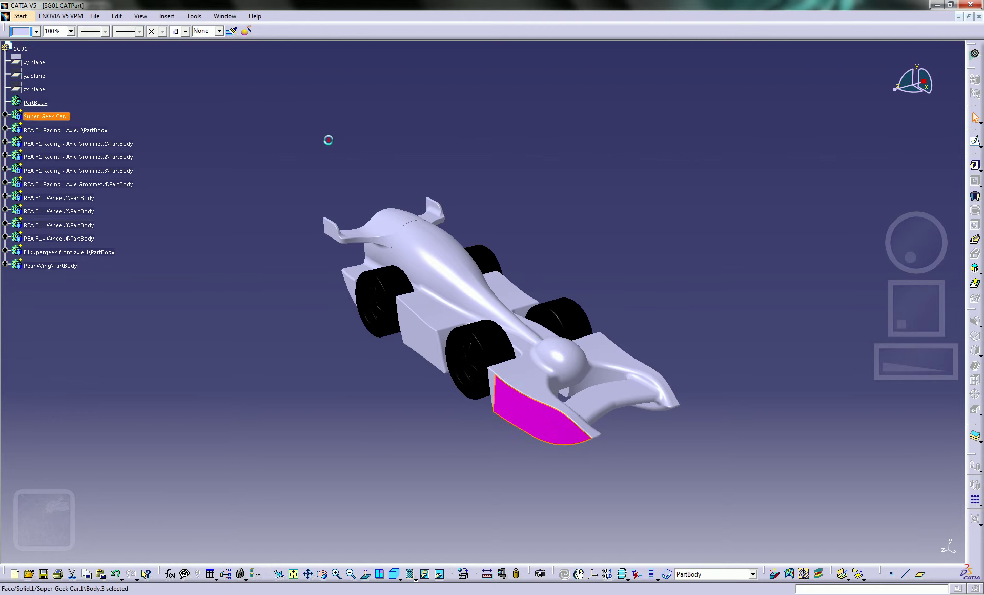
pyautogui.click(361, 137)
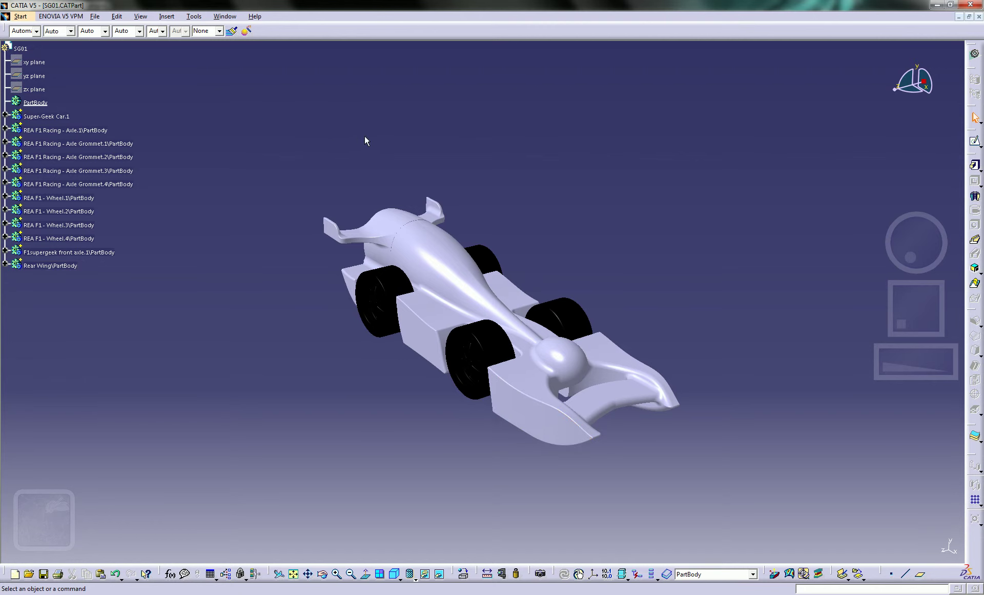
# Step: Review the gesture pad's command mapping list in the tablet support options
pyautogui.click(195, 17)
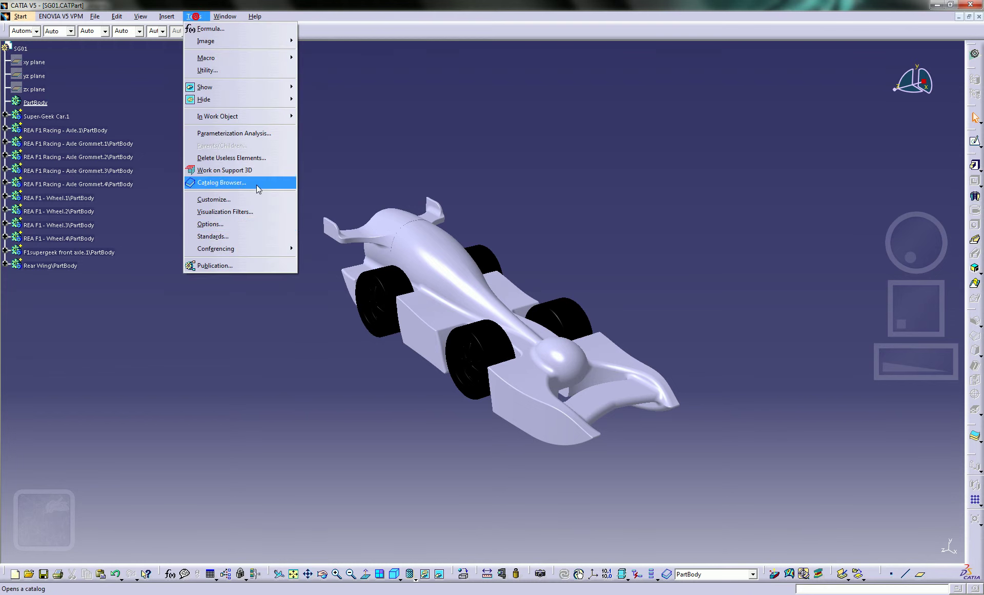
pyautogui.click(241, 224)
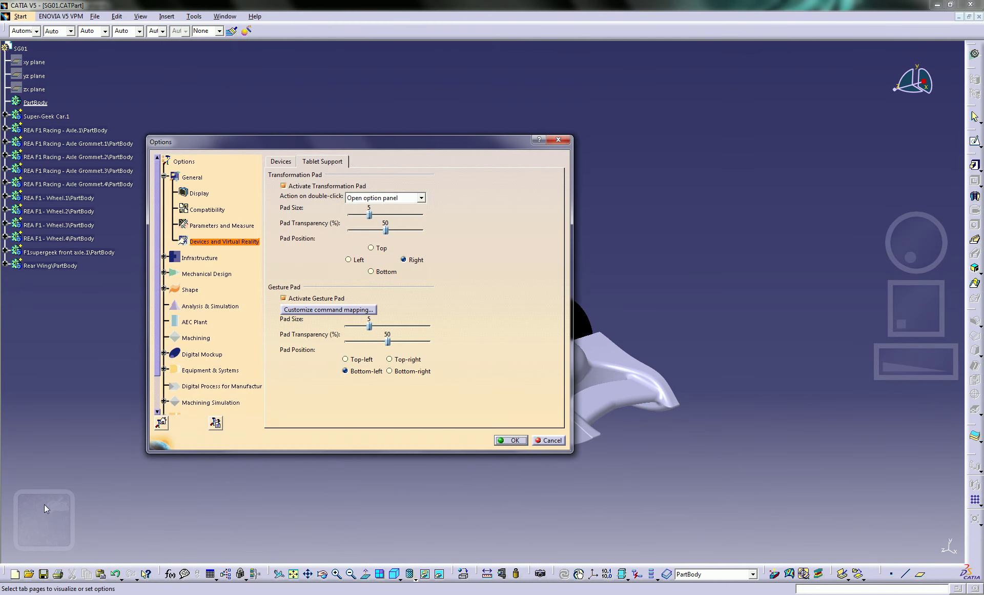
pyautogui.click(323, 310)
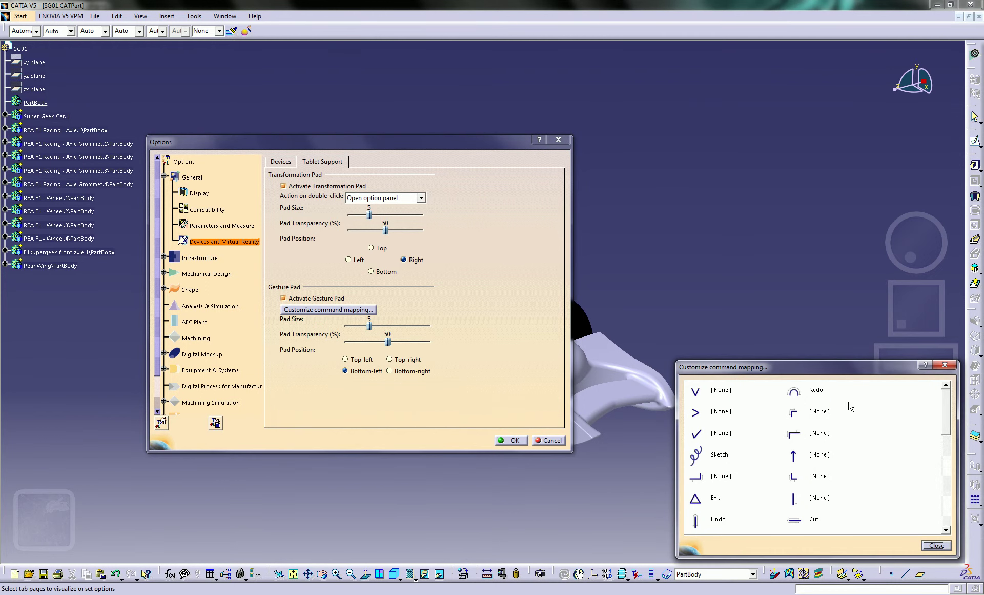
pyautogui.scroll(-5, 946, 411)
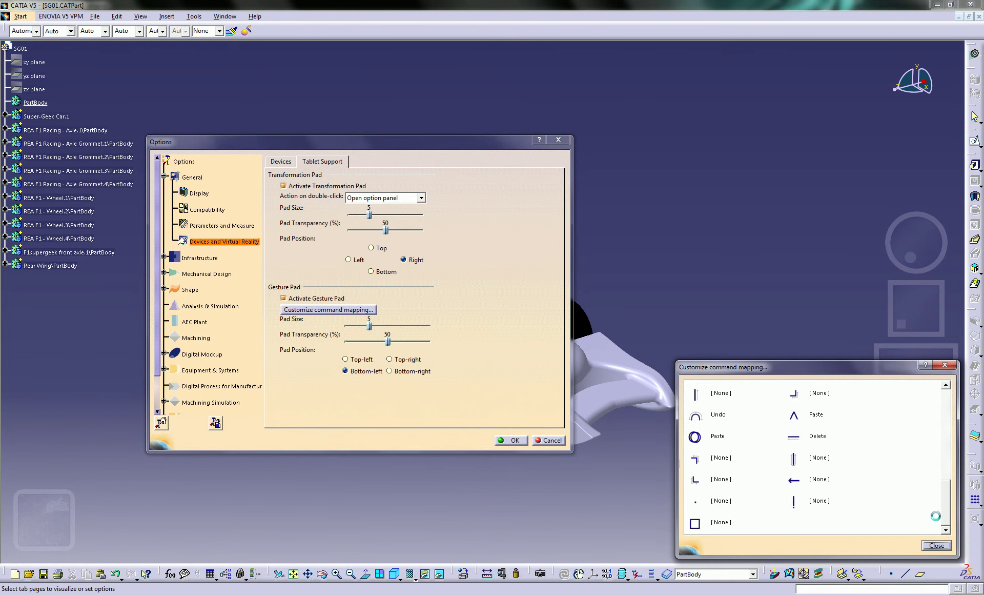
pyautogui.click(937, 546)
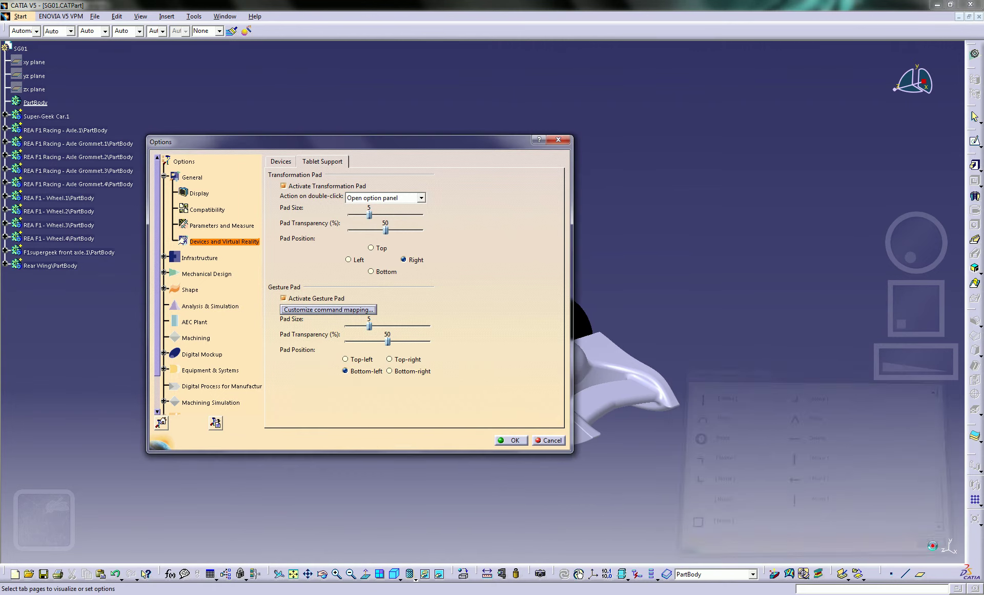
# Step: Deactivate the transformation pad while leaving the gesture pad active, and apply the tablet support options
pyautogui.click(304, 297)
pyautogui.click(301, 186)
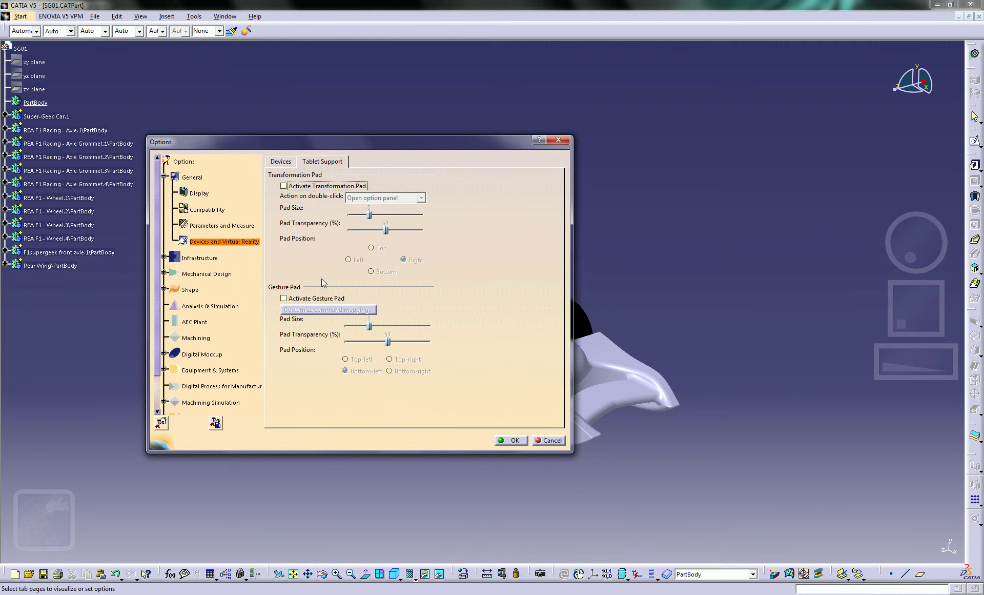
pyautogui.click(327, 301)
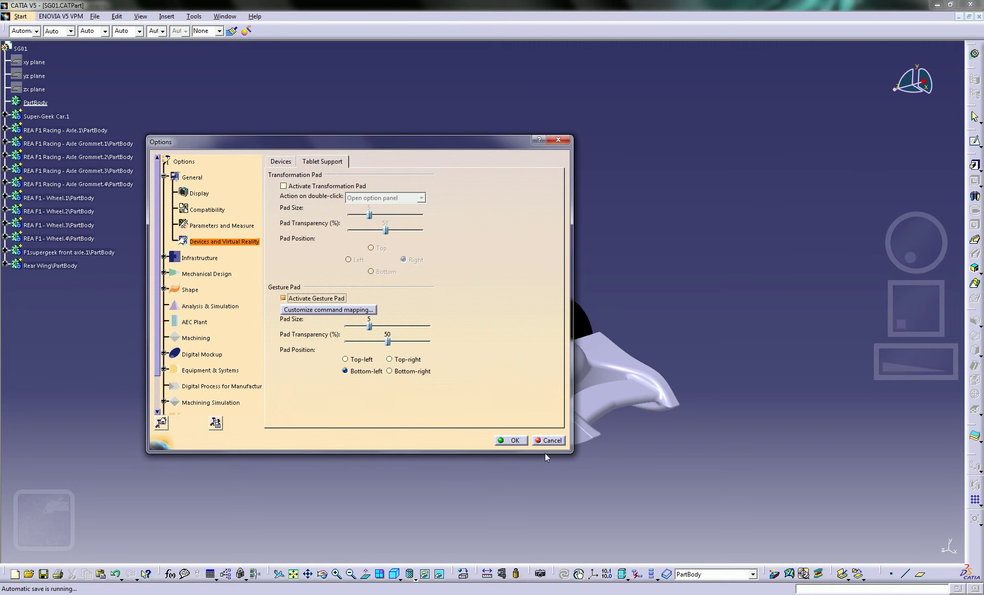
pyautogui.click(511, 442)
# Step: Zoom and rotate the car freely to view it from the front and from an angle
pyautogui.moveTo(384, 404)
pyautogui.mouseDown(button='middle')
pyautogui.moveTo(385, 366)
pyautogui.moveTo(385, 384)
pyautogui.mouseUp(button='middle')
pyautogui.click(383, 404)
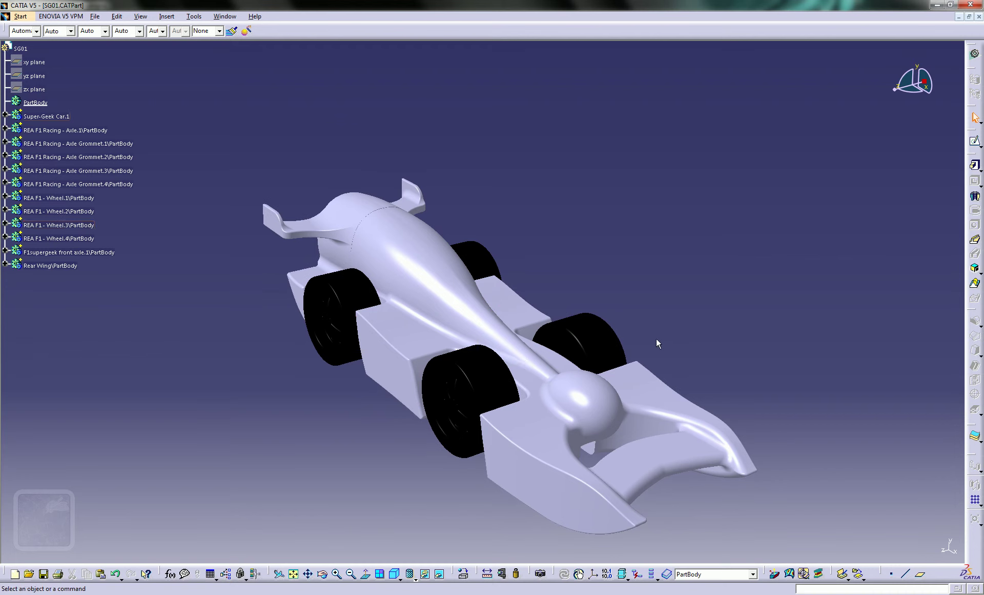
pyautogui.moveTo(656, 343)
pyautogui.mouseDown(button='middle')
pyautogui.moveTo(626, 339)
pyautogui.moveTo(619, 301)
pyautogui.moveTo(703, 312)
pyautogui.moveTo(663, 319)
pyautogui.moveTo(637, 285)
pyautogui.moveTo(626, 396)
pyautogui.moveTo(587, 428)
pyautogui.moveTo(540, 371)
pyautogui.moveTo(509, 367)
pyautogui.moveTo(438, 310)
pyautogui.moveTo(439, 245)
pyautogui.moveTo(455, 239)
pyautogui.mouseUp(button='middle')
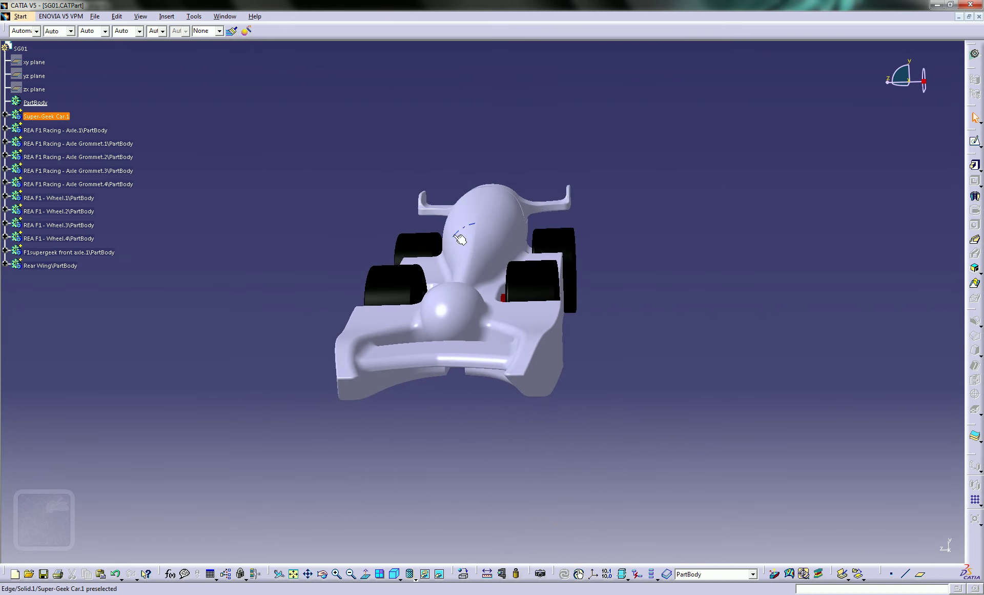
pyautogui.moveTo(337, 229); pyautogui.dragTo(445, 272, button='middle')
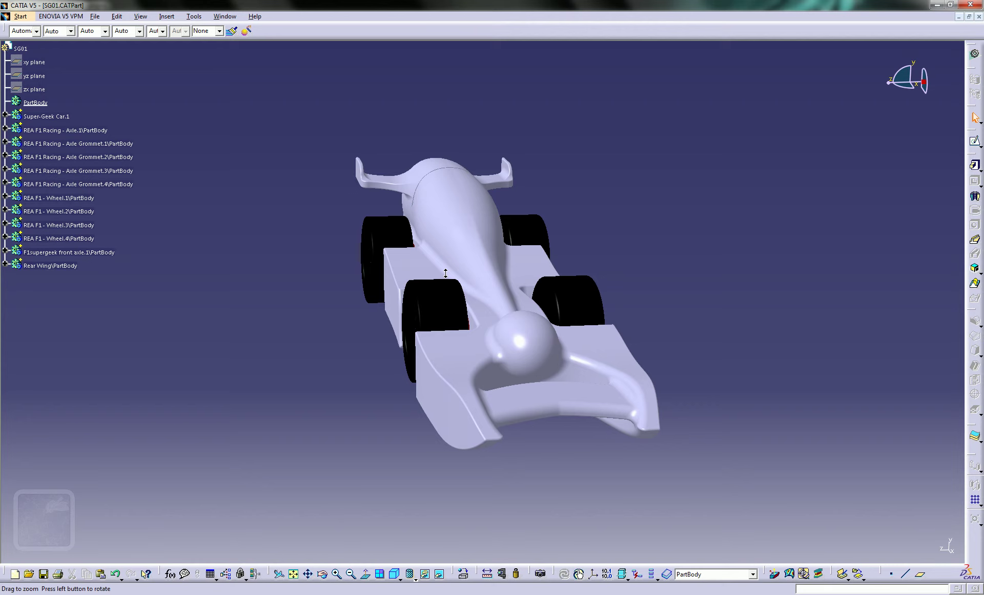
pyautogui.moveTo(430, 313); pyautogui.dragTo(452, 269, button='middle')
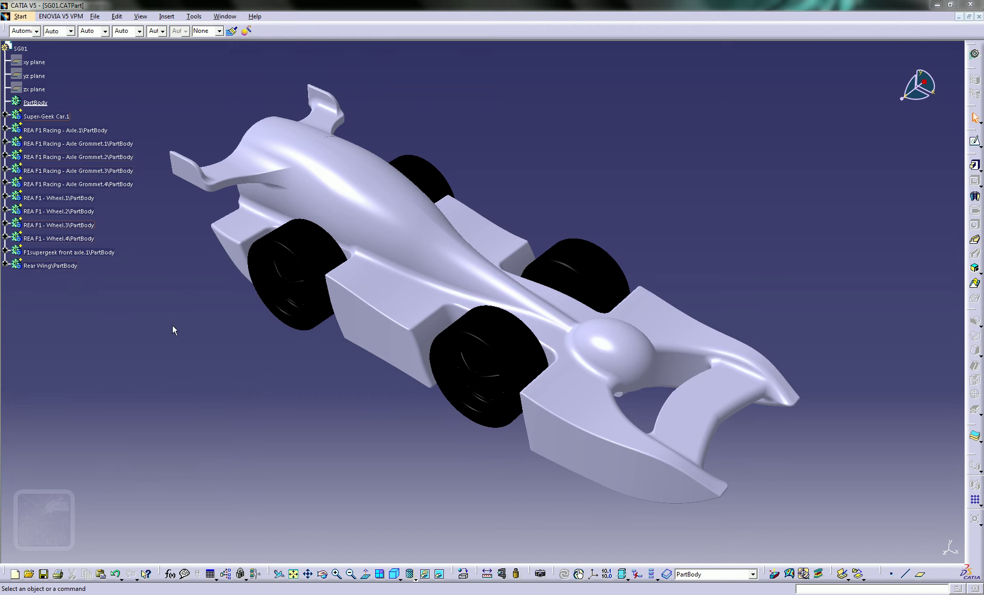
# Step: Switch view navigation to the specification tree, and zoom and pan the tree
pyautogui.click(7, 88)
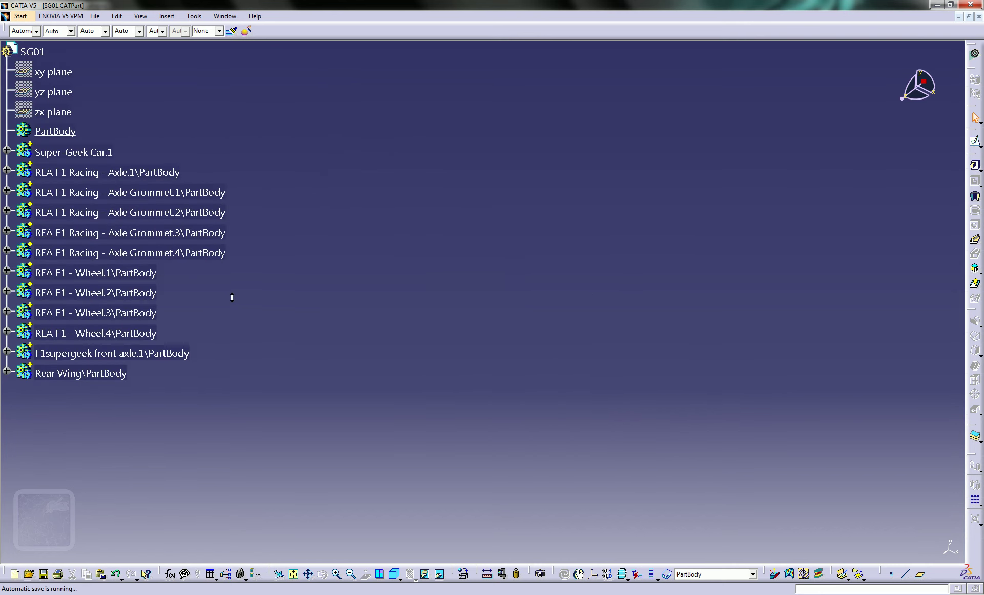
pyautogui.moveTo(235, 325)
pyautogui.keyDown('ctrl'); pyautogui.mouseDown(button='middle')
pyautogui.moveTo(235, 288)
pyautogui.moveTo(235, 323)
pyautogui.mouseUp(button='middle'); pyautogui.keyUp('ctrl')
pyautogui.moveTo(314, 367); pyautogui.dragTo(264, 327, button='middle')
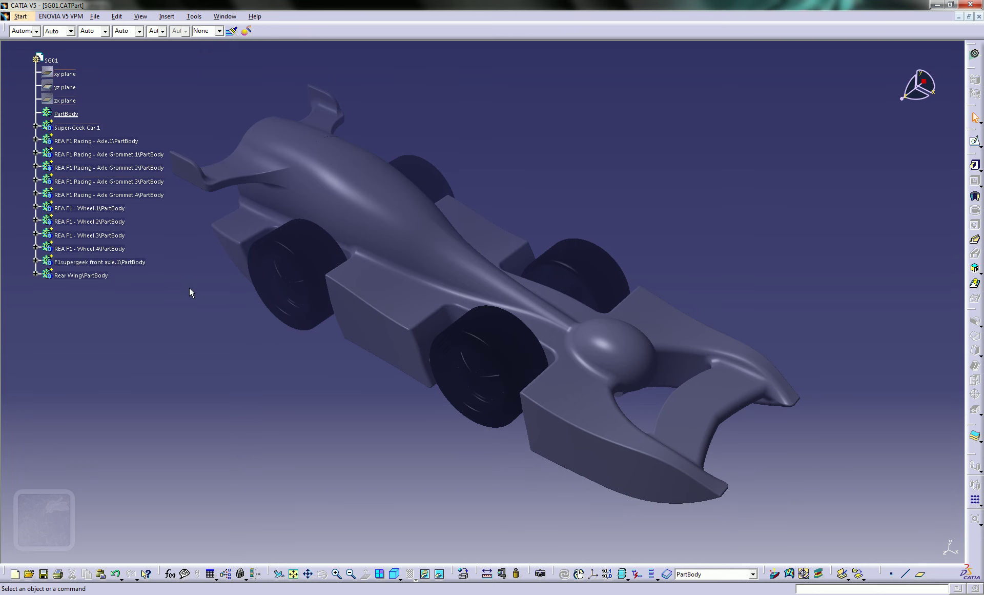
pyautogui.moveTo(192, 293); pyautogui.dragTo(160, 264, button='middle')
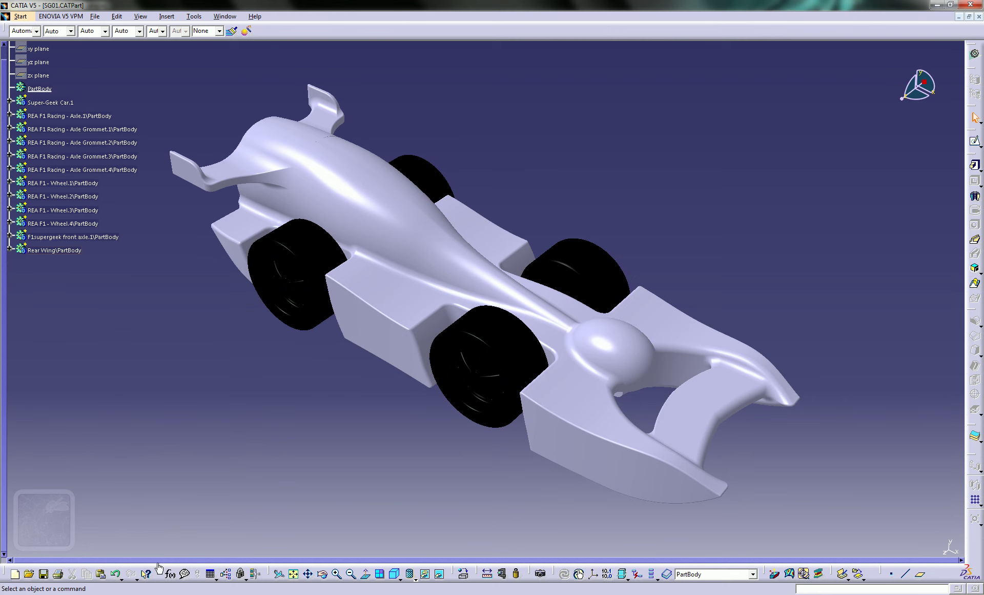
# Step: Scroll the specification tree back into the corner of the viewer and rotate the car
pyautogui.moveTo(154, 559); pyautogui.dragTo(2, 525)
pyautogui.moveTo(4, 426); pyautogui.dragTo(1, 150)
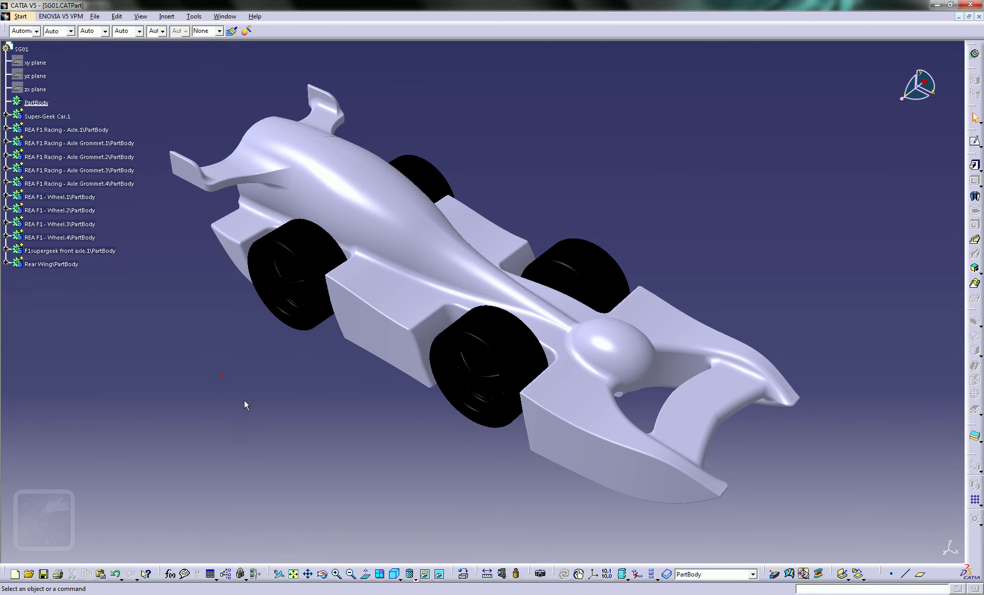
pyautogui.moveTo(408, 450); pyautogui.dragTo(344, 482, button='middle')
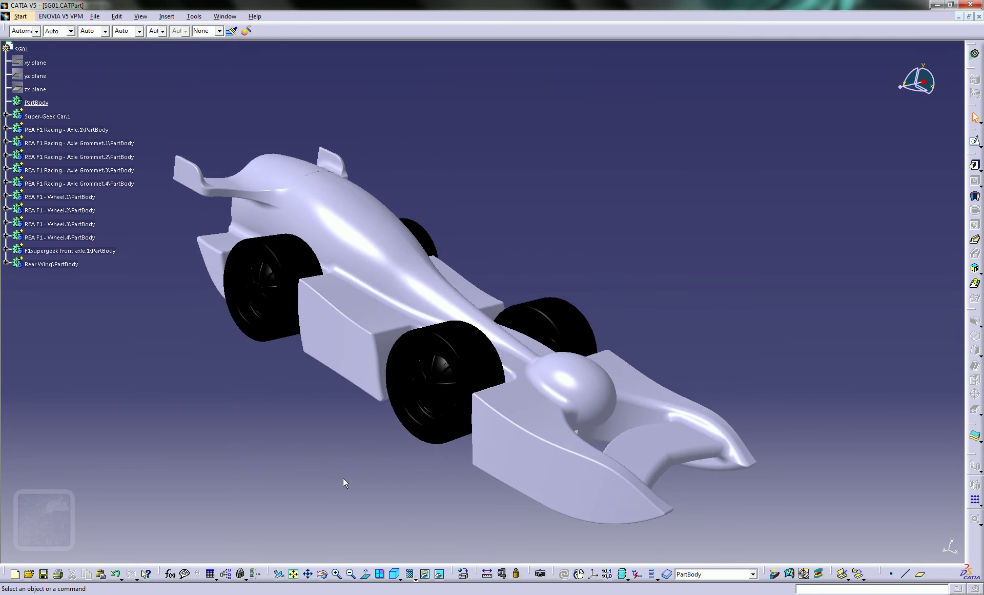